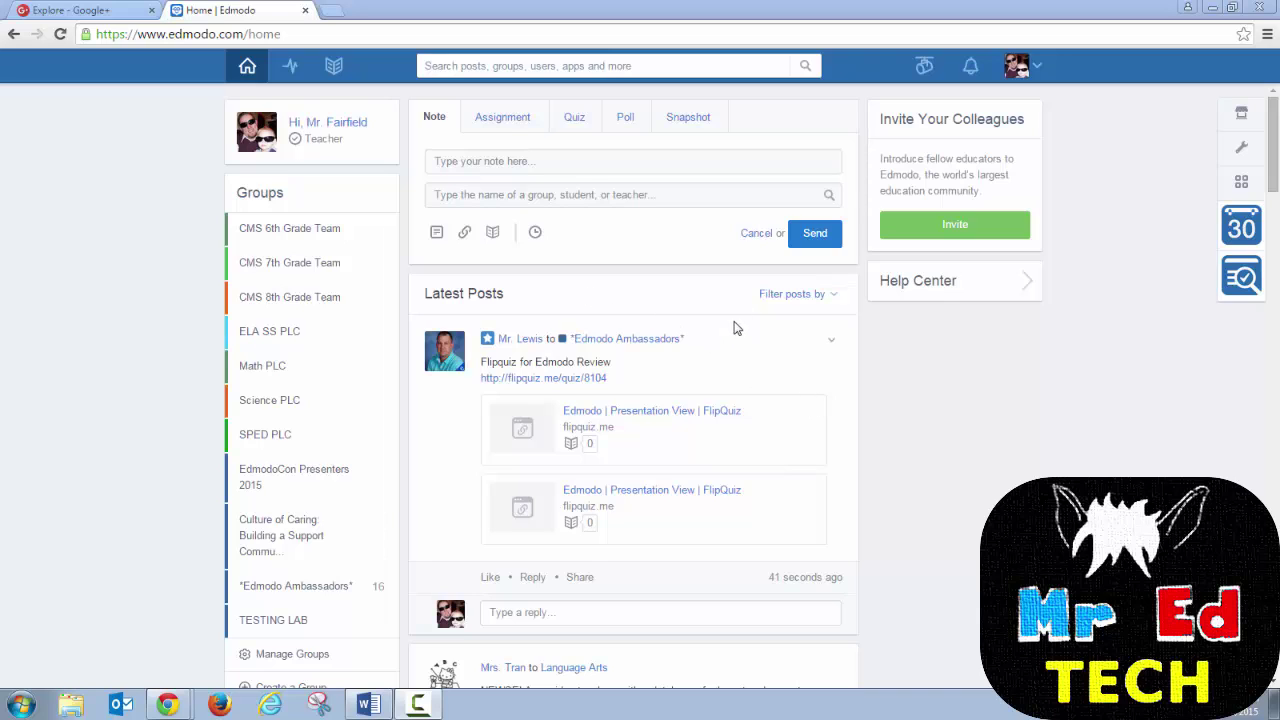
- Open Edmodo Spotlight in a new tab and preview the subtopics under the Subject list entries
click(926, 70)
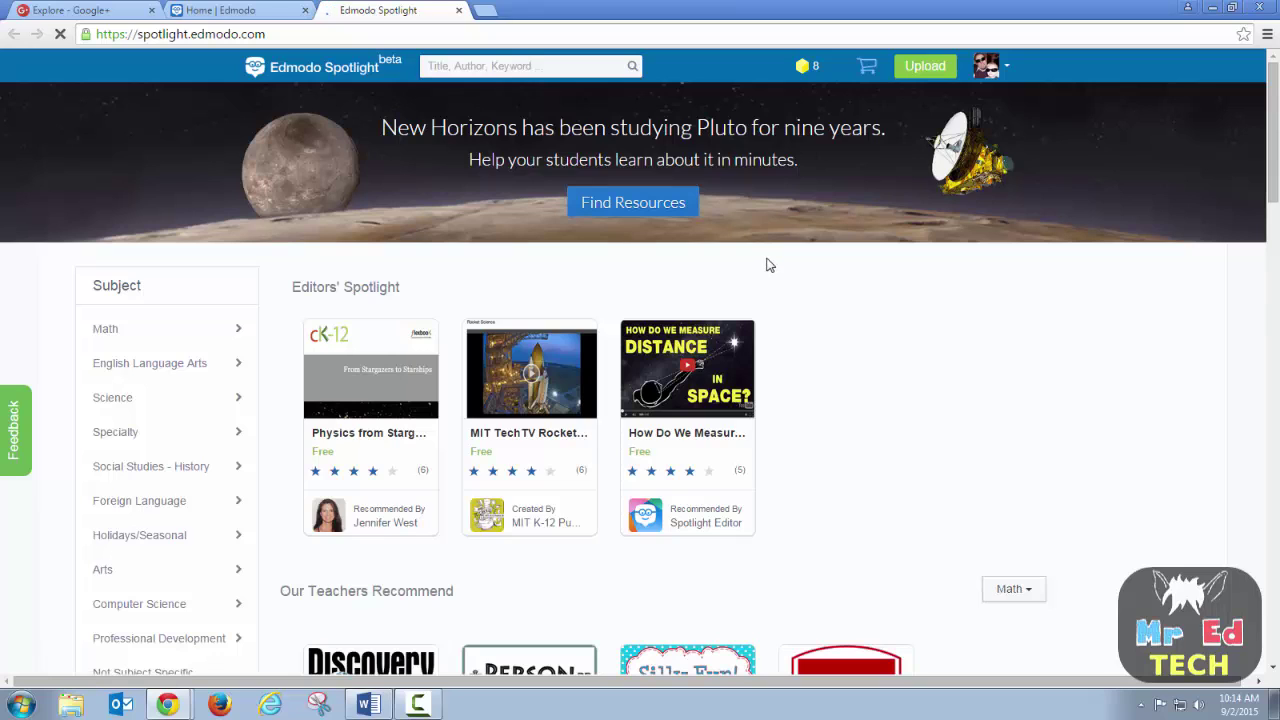
scroll(789, 276, down, 3)
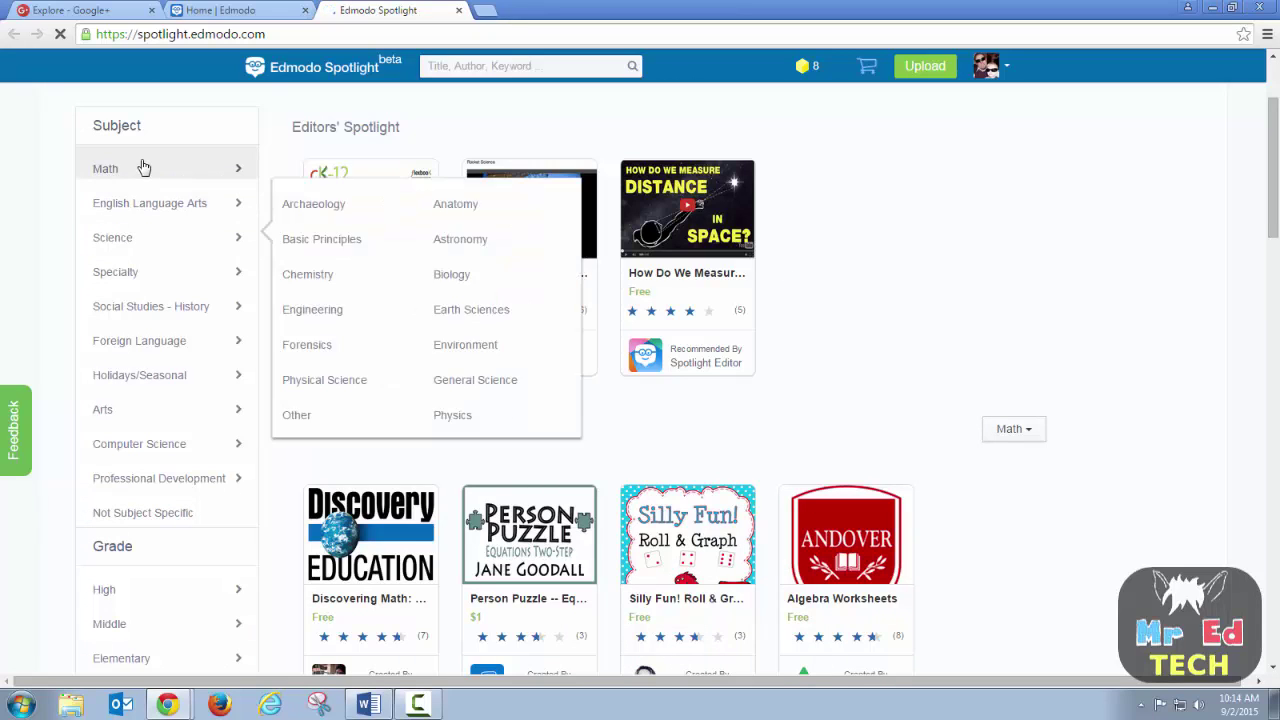
mouse_move(143, 170)
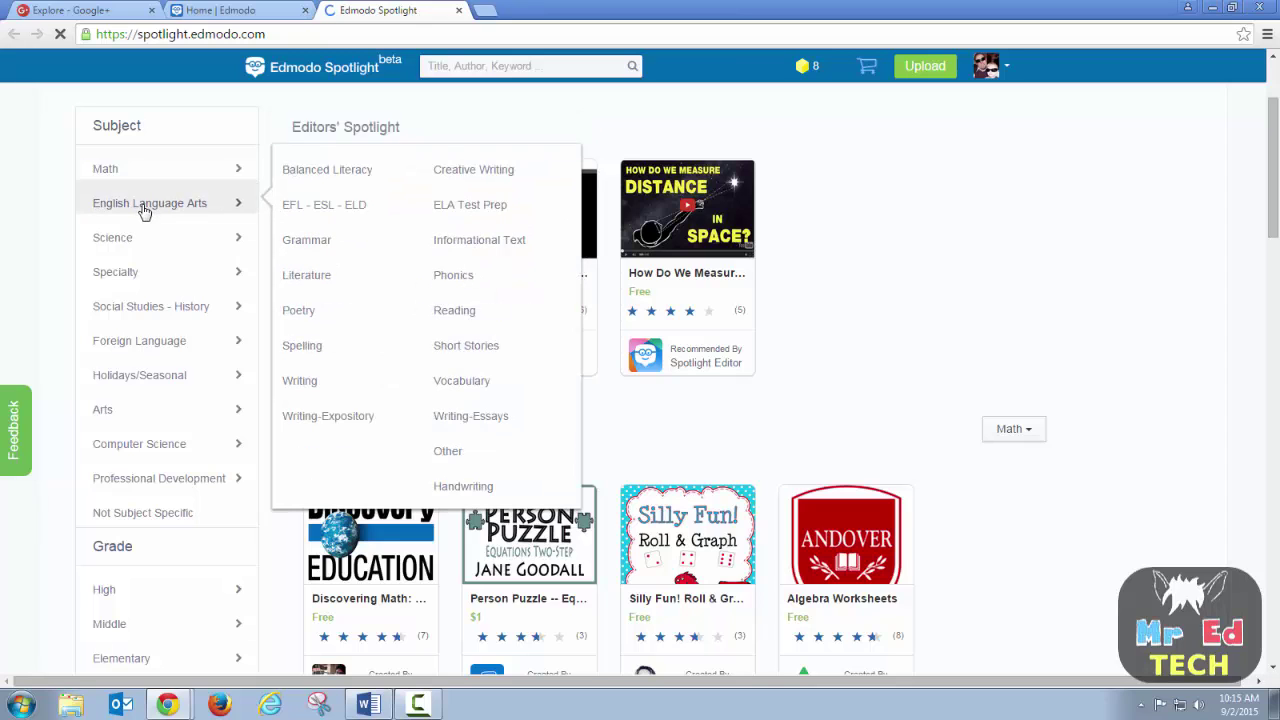
mouse_move(140, 241)
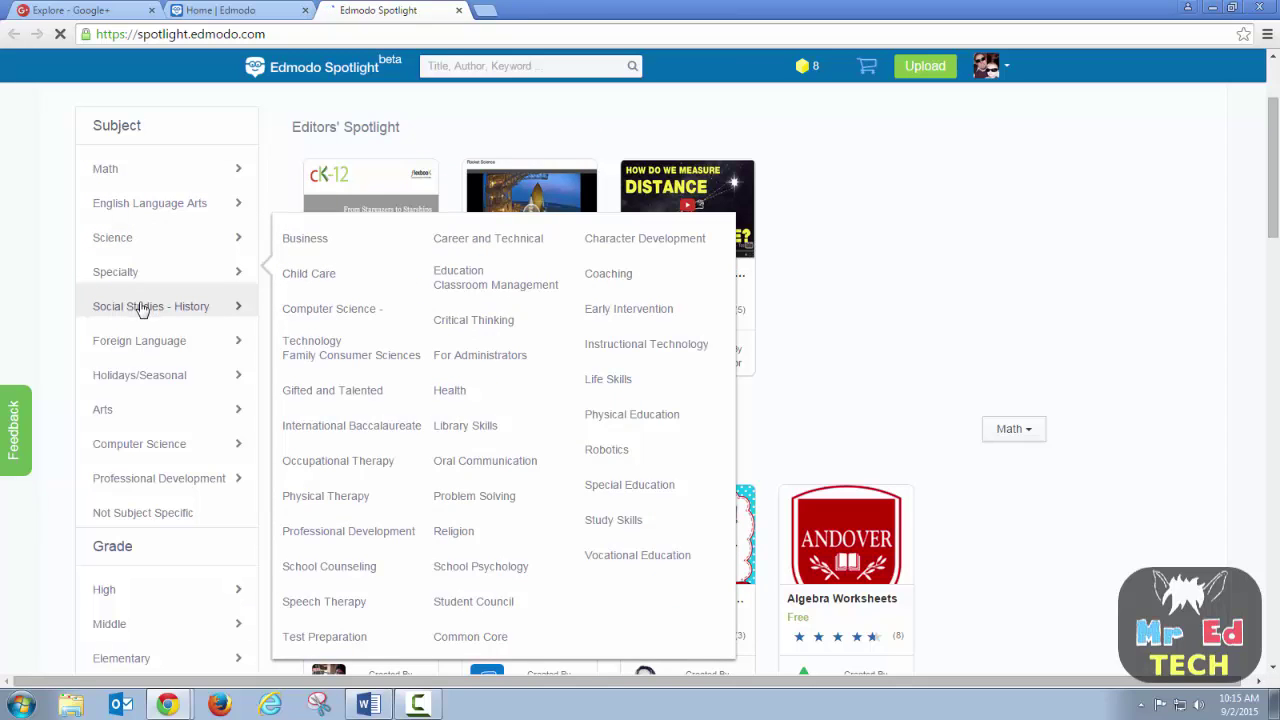
mouse_move(140, 313)
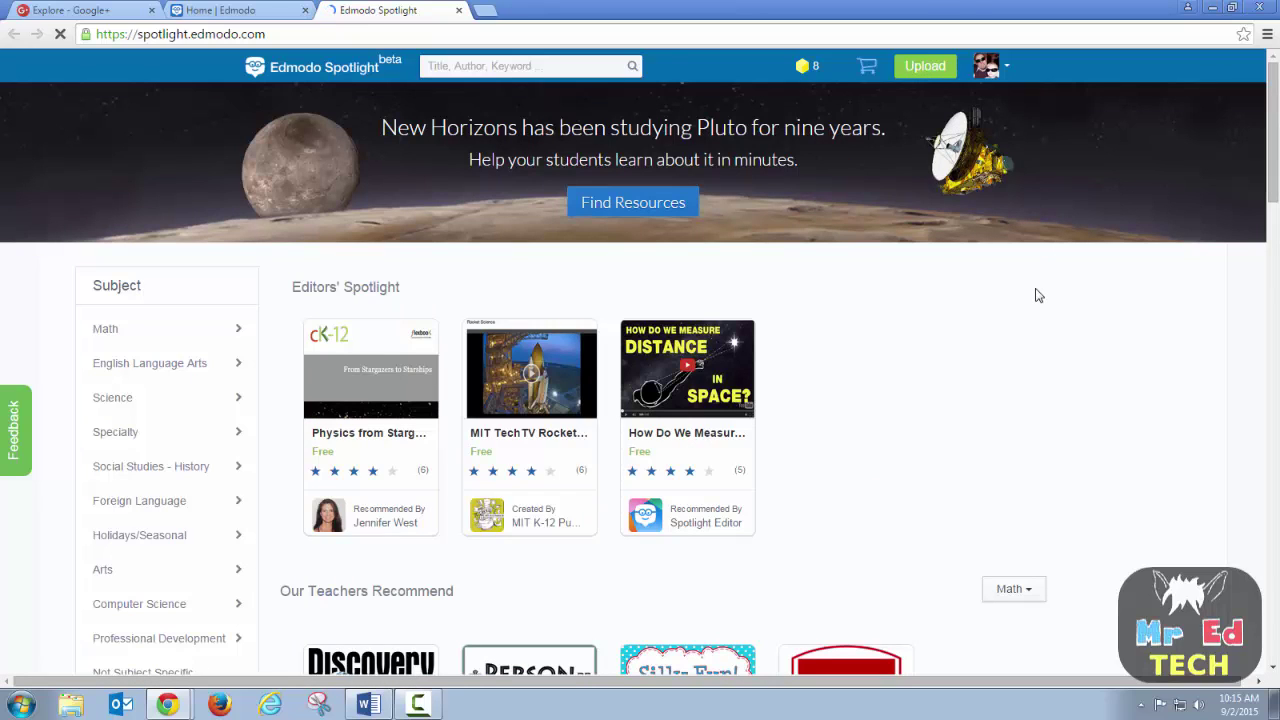
scroll(1034, 395, down, 2)
scroll(1026, 391, up, 2)
scroll(1022, 385, down, 2)
scroll(1024, 384, up, 2)
- Go to My Resources, check the Draft and Submitted lists, then return to the four Live resources
click(937, 73)
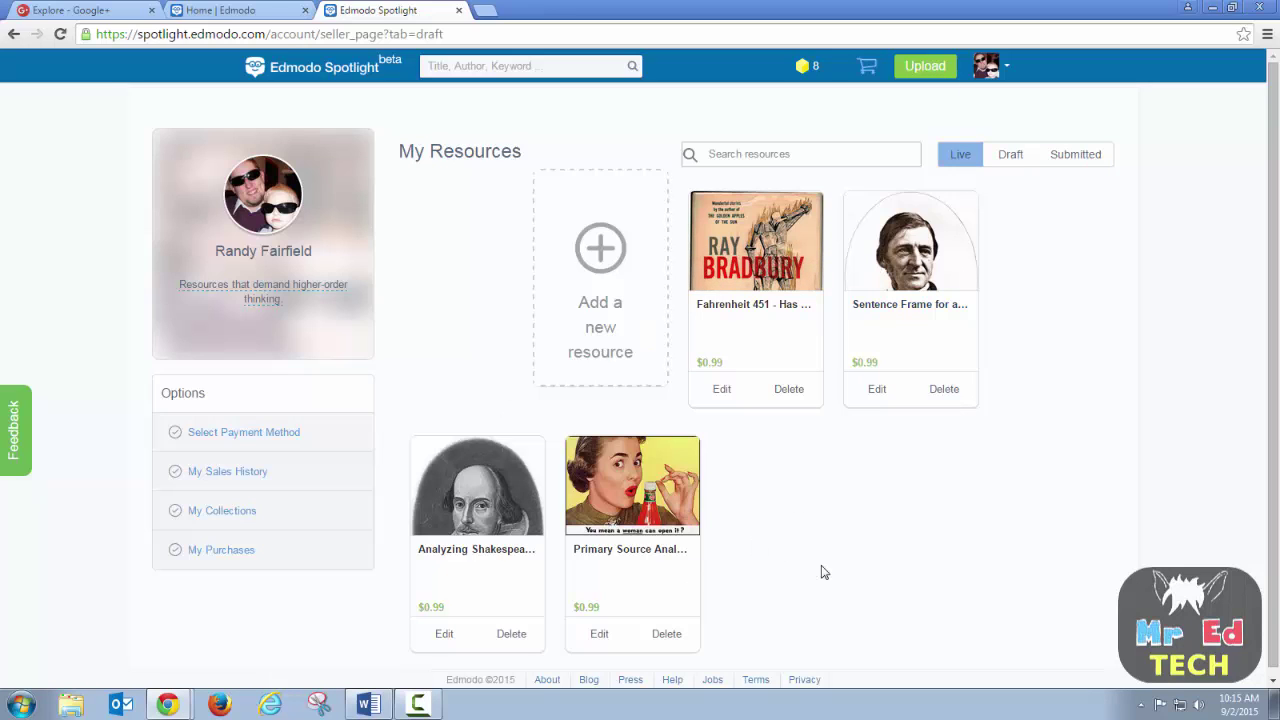
click(1012, 156)
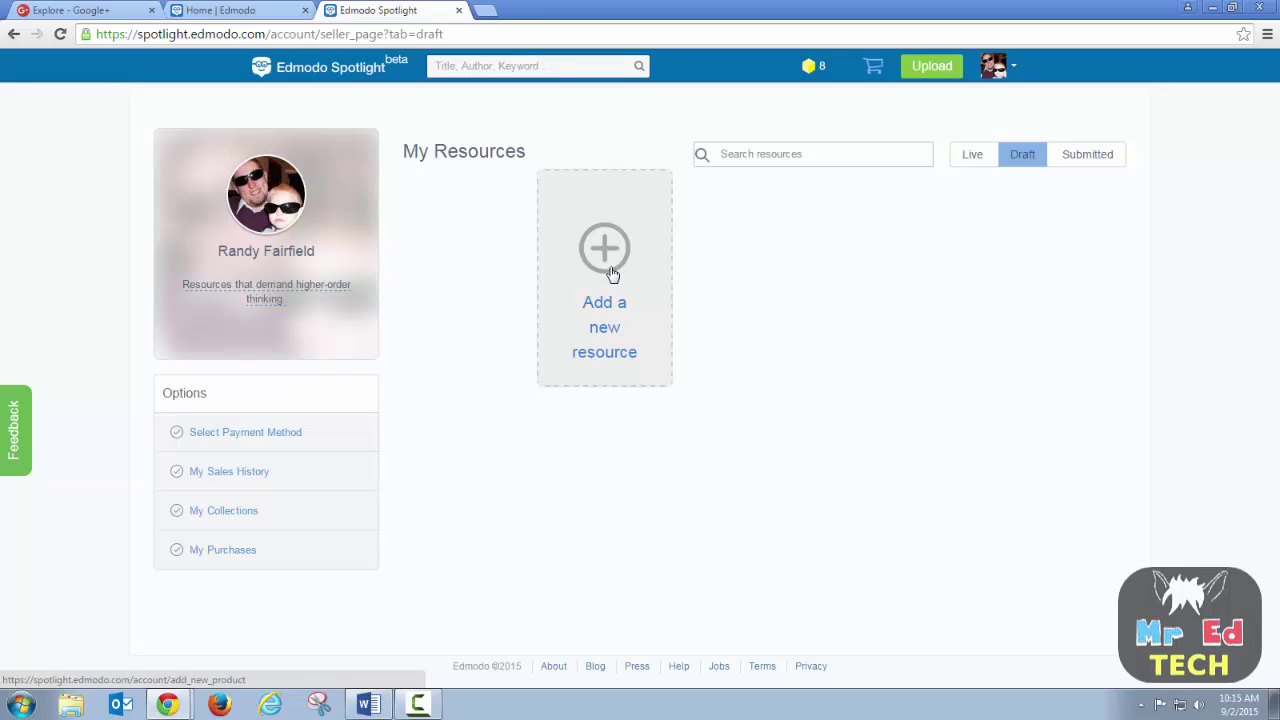
click(1087, 162)
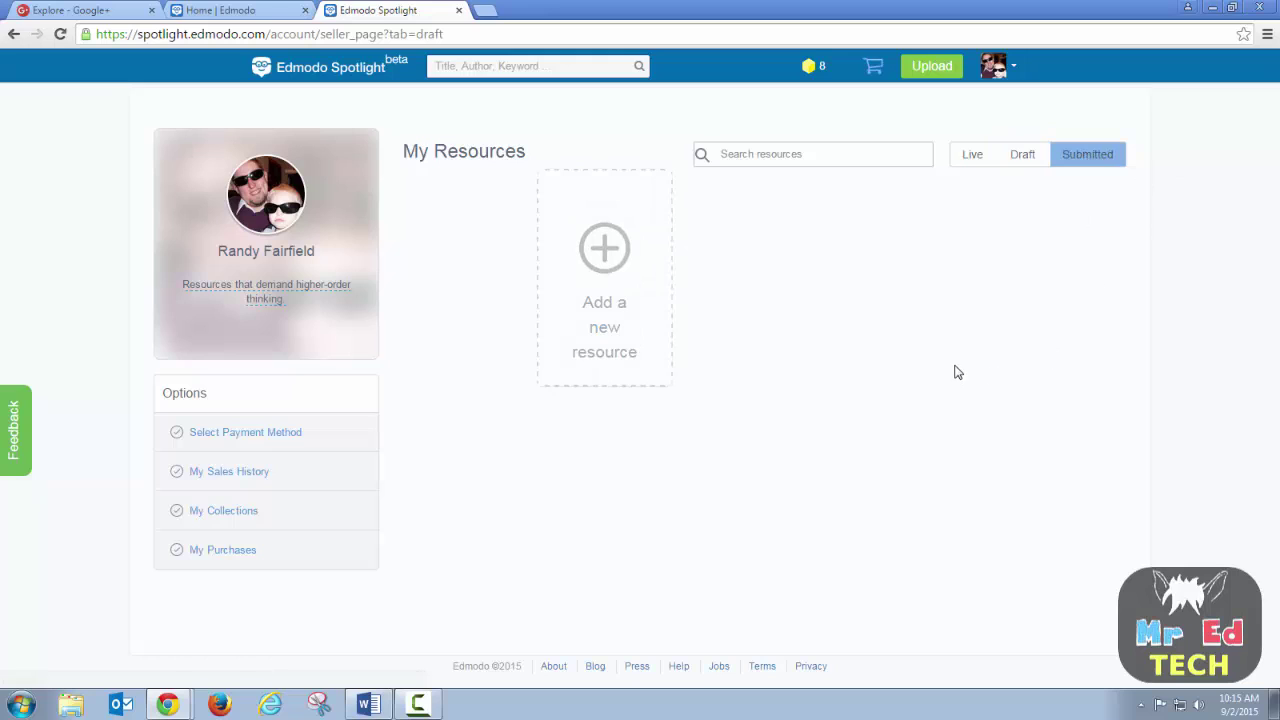
click(1022, 166)
click(1083, 162)
click(975, 158)
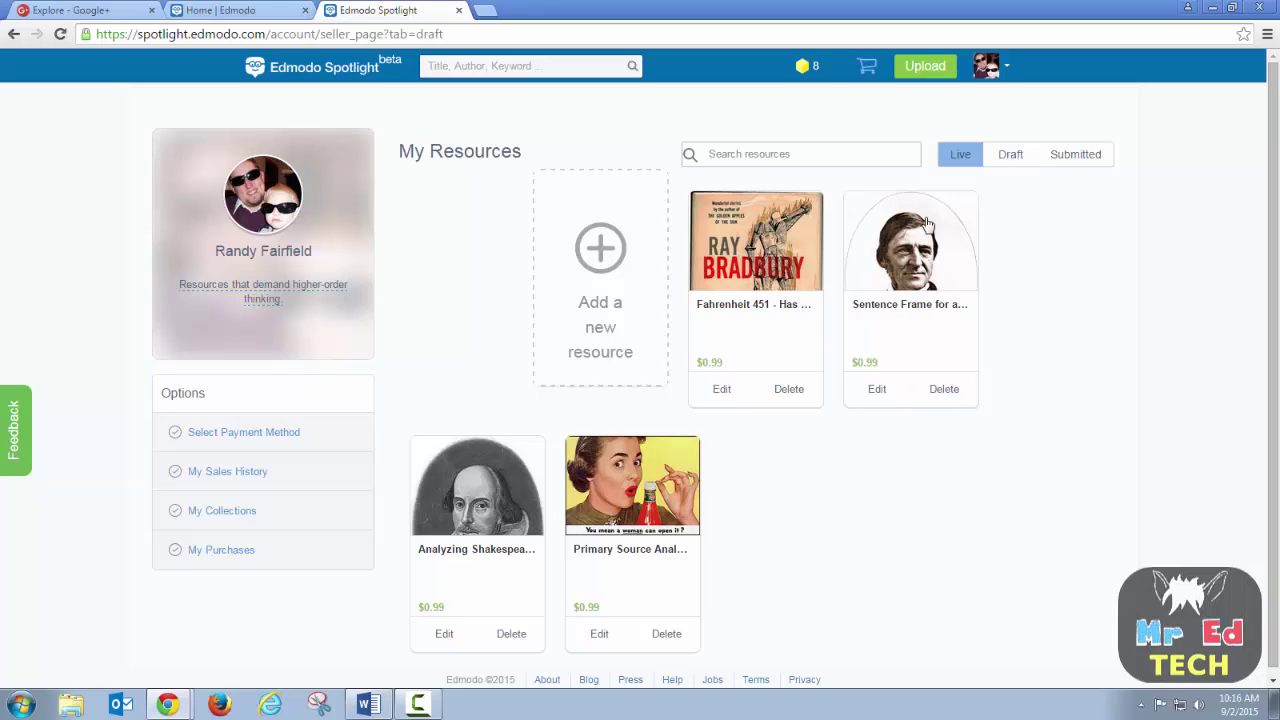
- Start a new resource and look over the blank resource form
click(613, 258)
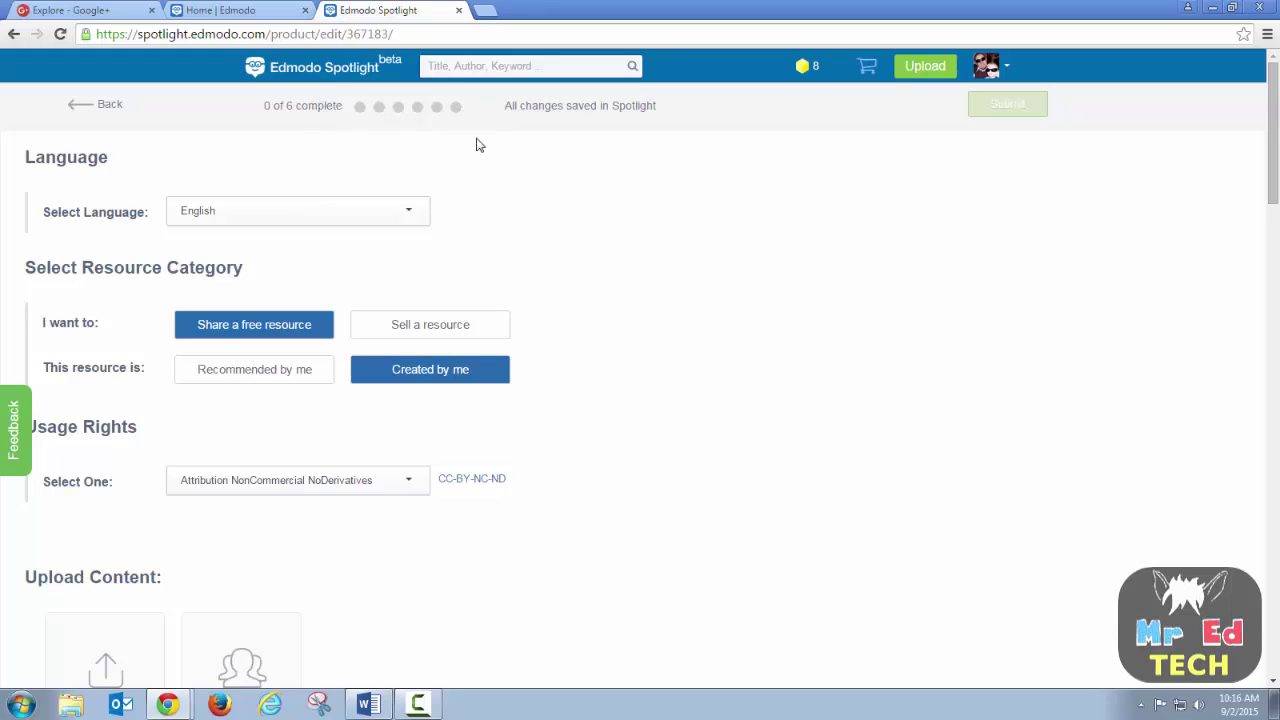
scroll(528, 380, down, 2)
scroll(528, 380, down, 16)
scroll(477, 446, up, 11)
scroll(466, 470, up, 6)
- Set the resource to be sold as created by me, with Purchase usage rights
click(466, 340)
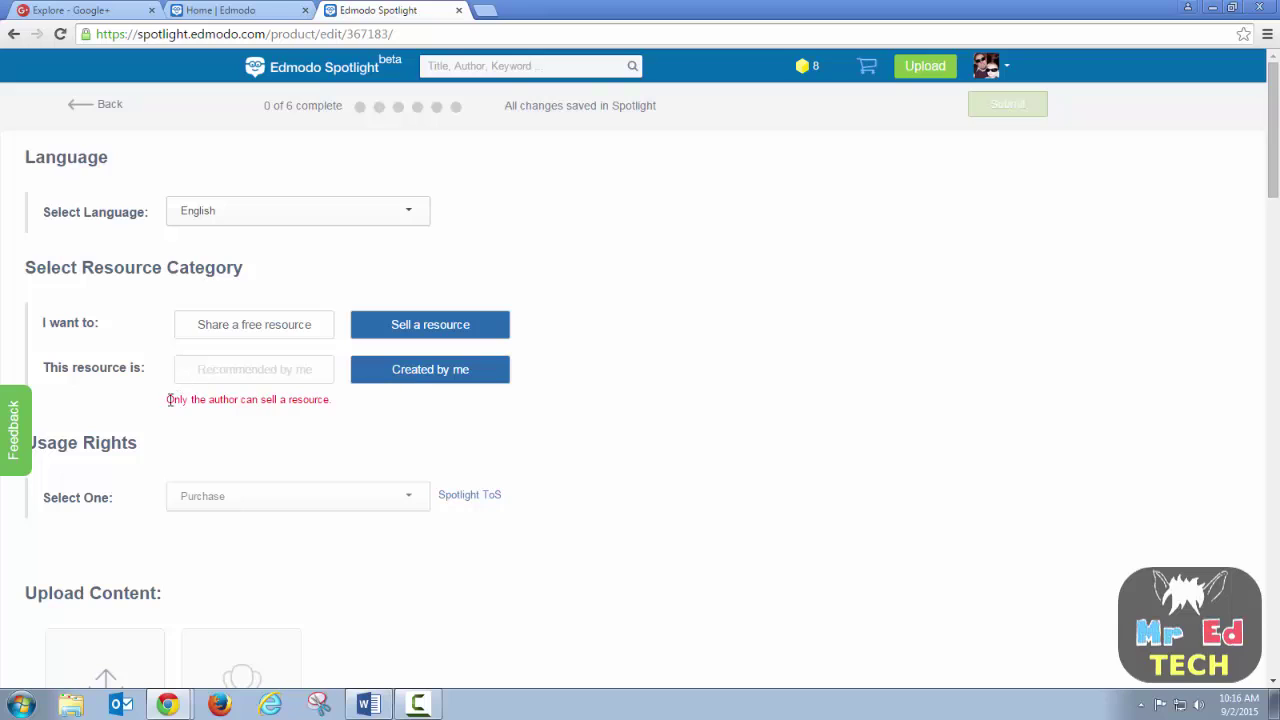
drag(167, 405, 337, 397)
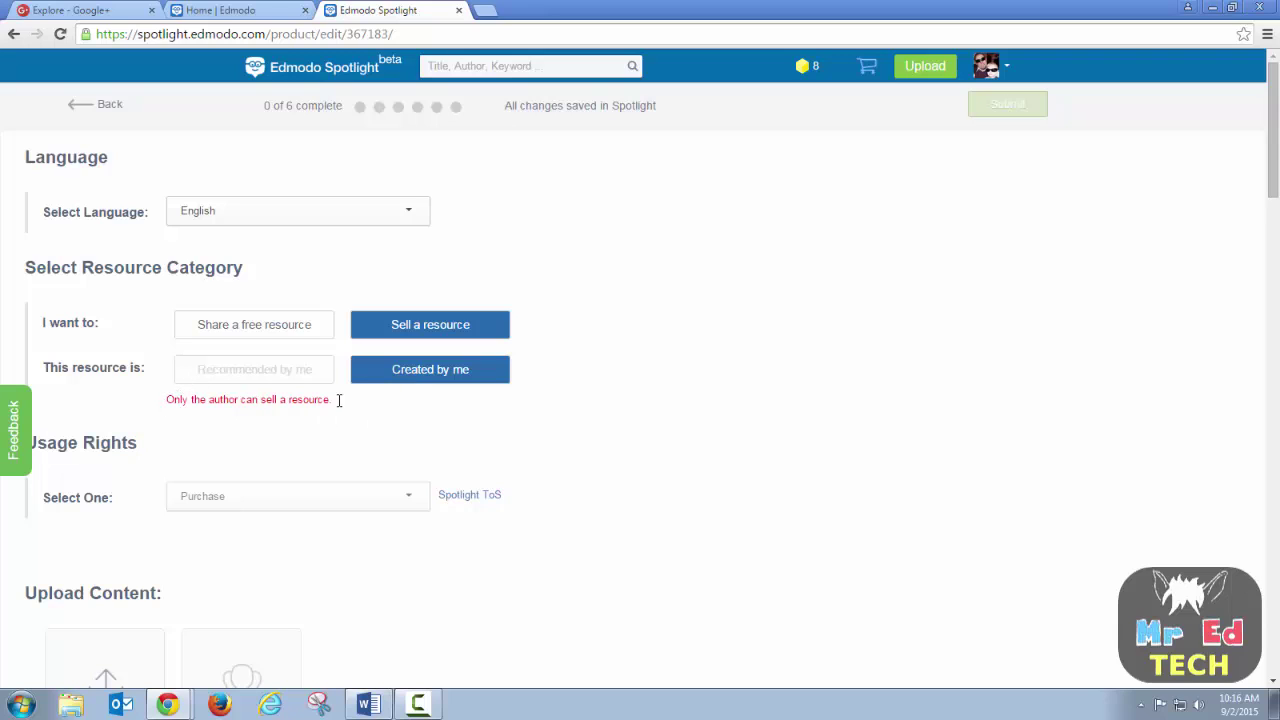
click(305, 332)
click(239, 381)
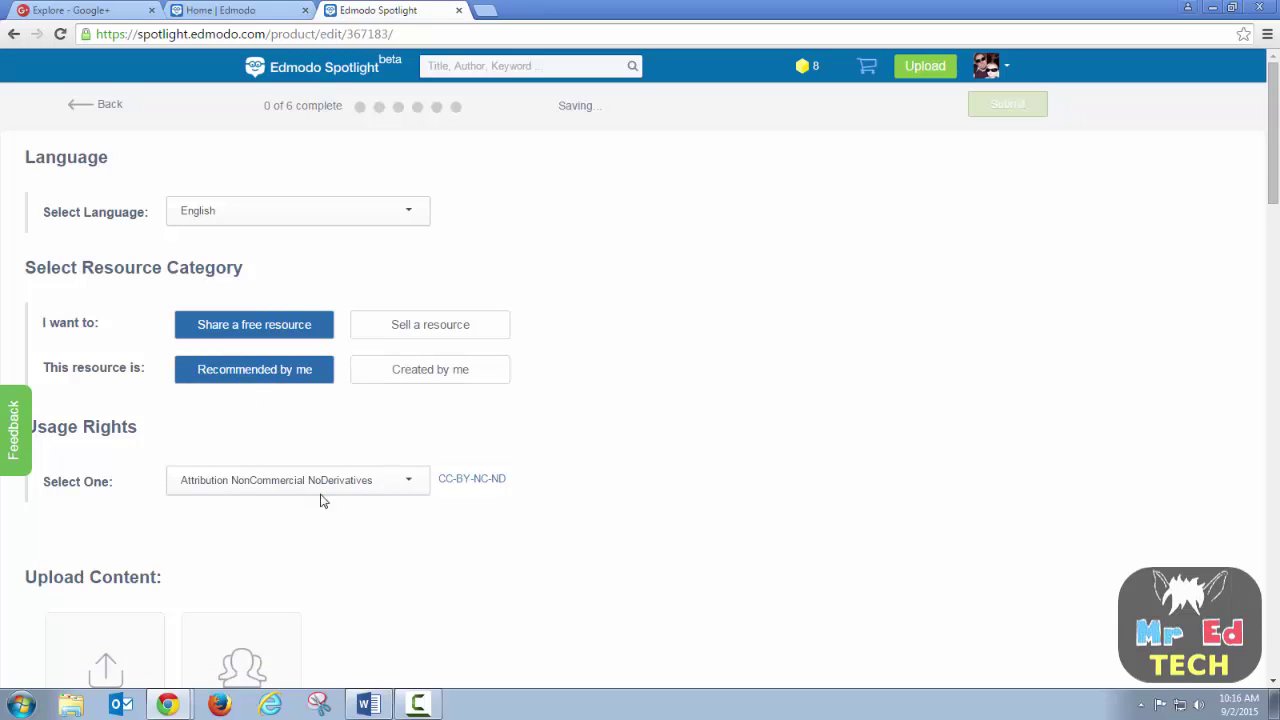
click(447, 333)
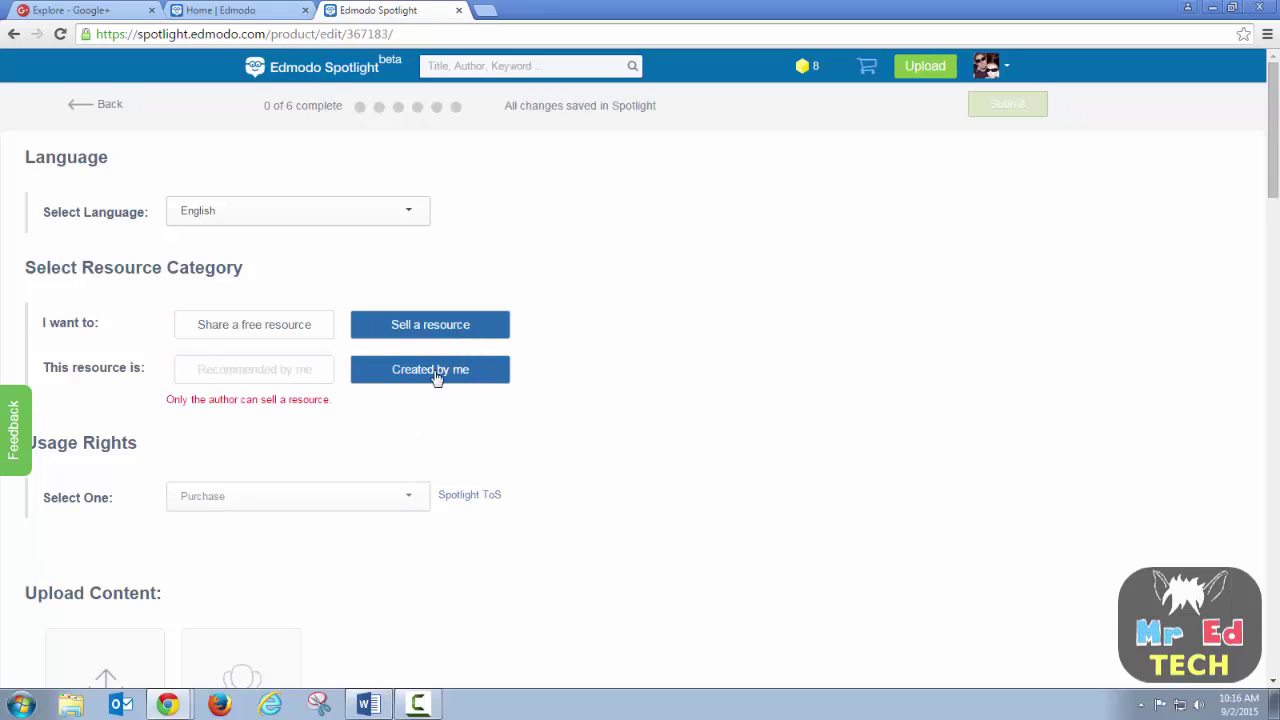
scroll(402, 390, down, 1)
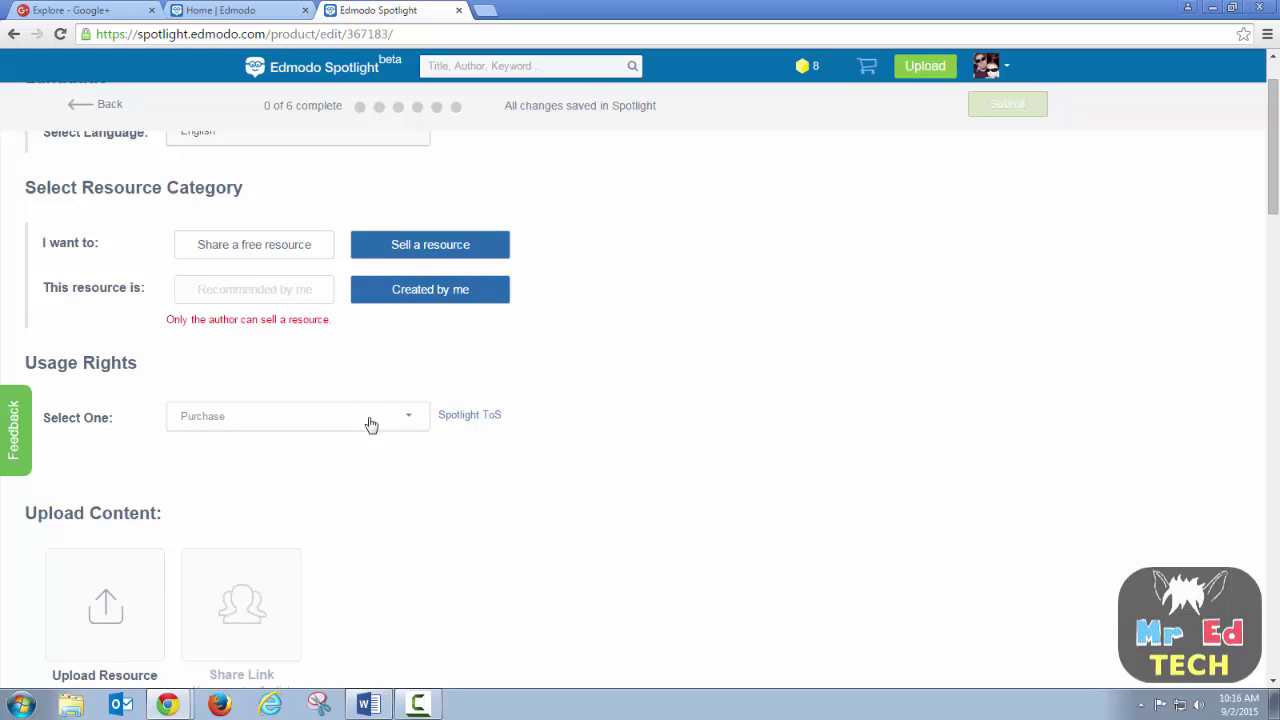
scroll(594, 446, down, 4)
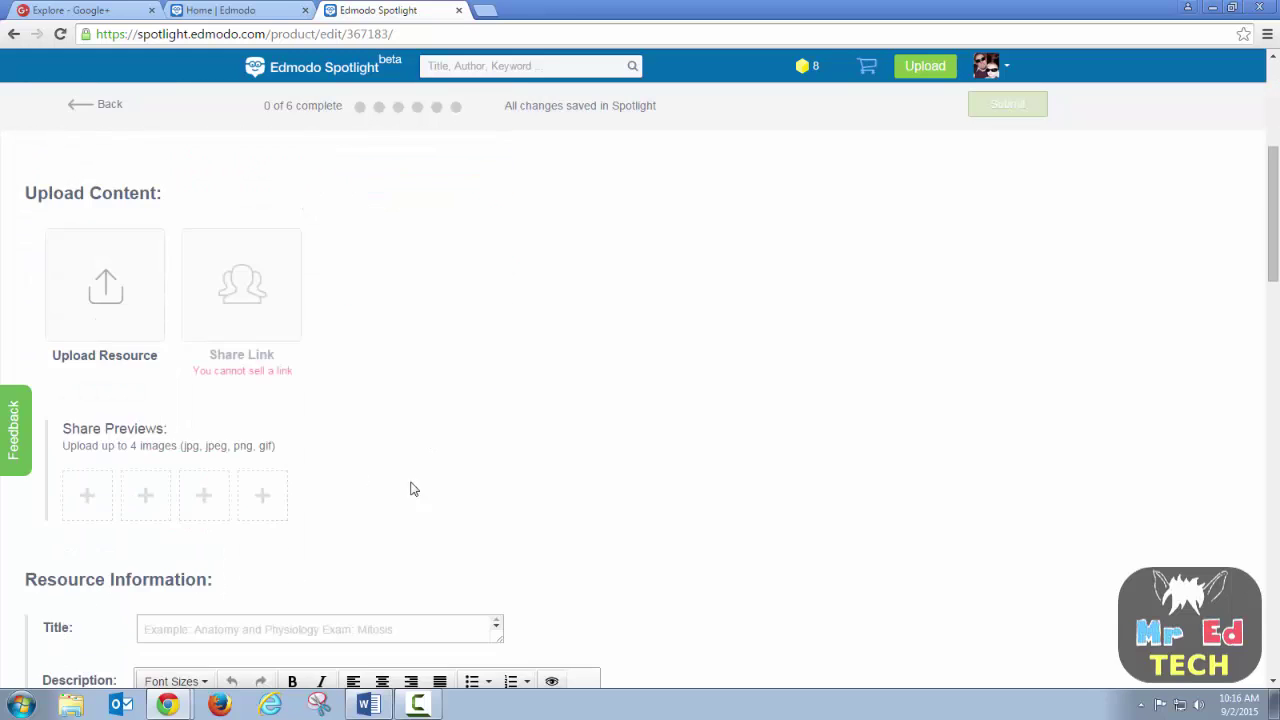
click(136, 274)
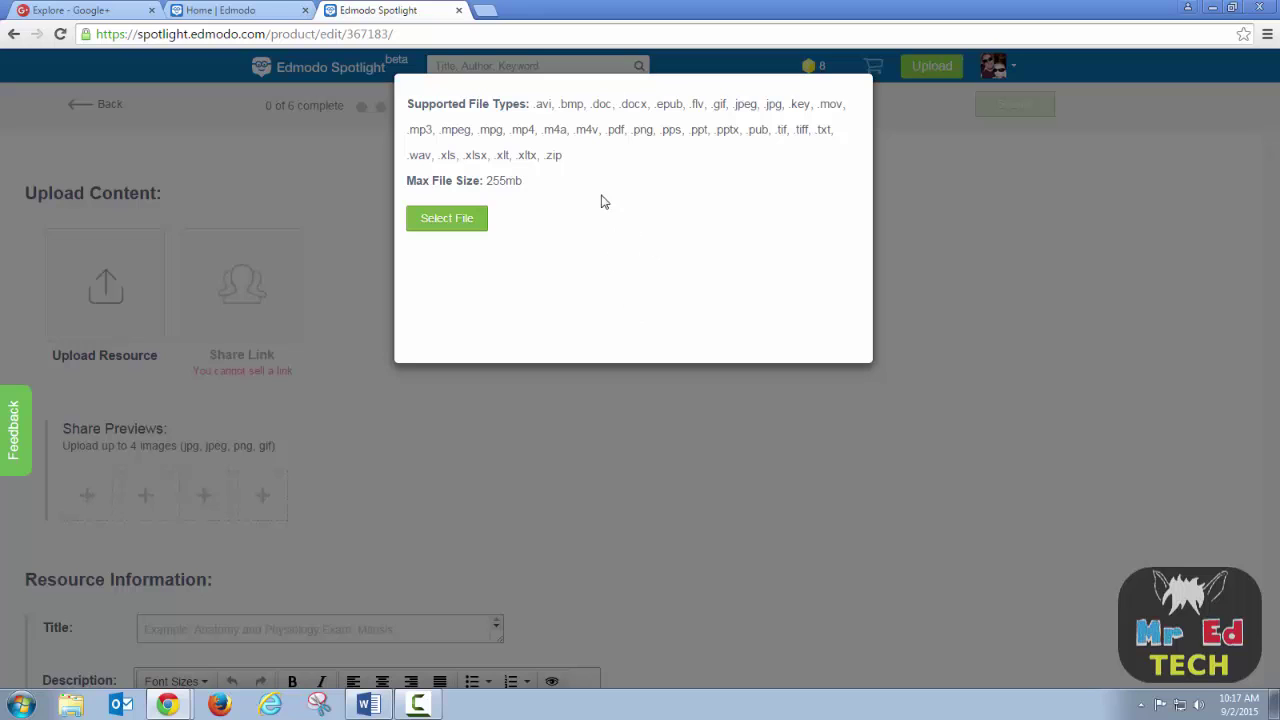
drag(557, 155, 545, 159)
click(600, 160)
key(Escape)
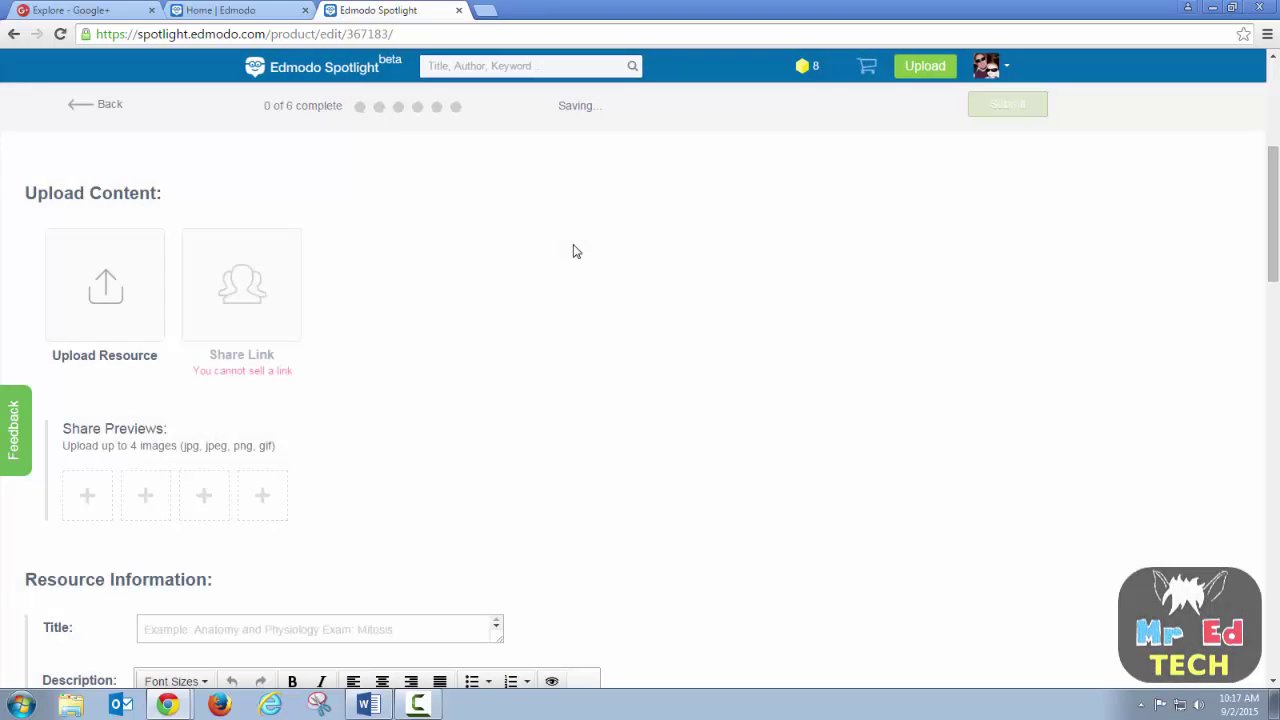
scroll(409, 326, down, 2)
scroll(409, 326, down, 1)
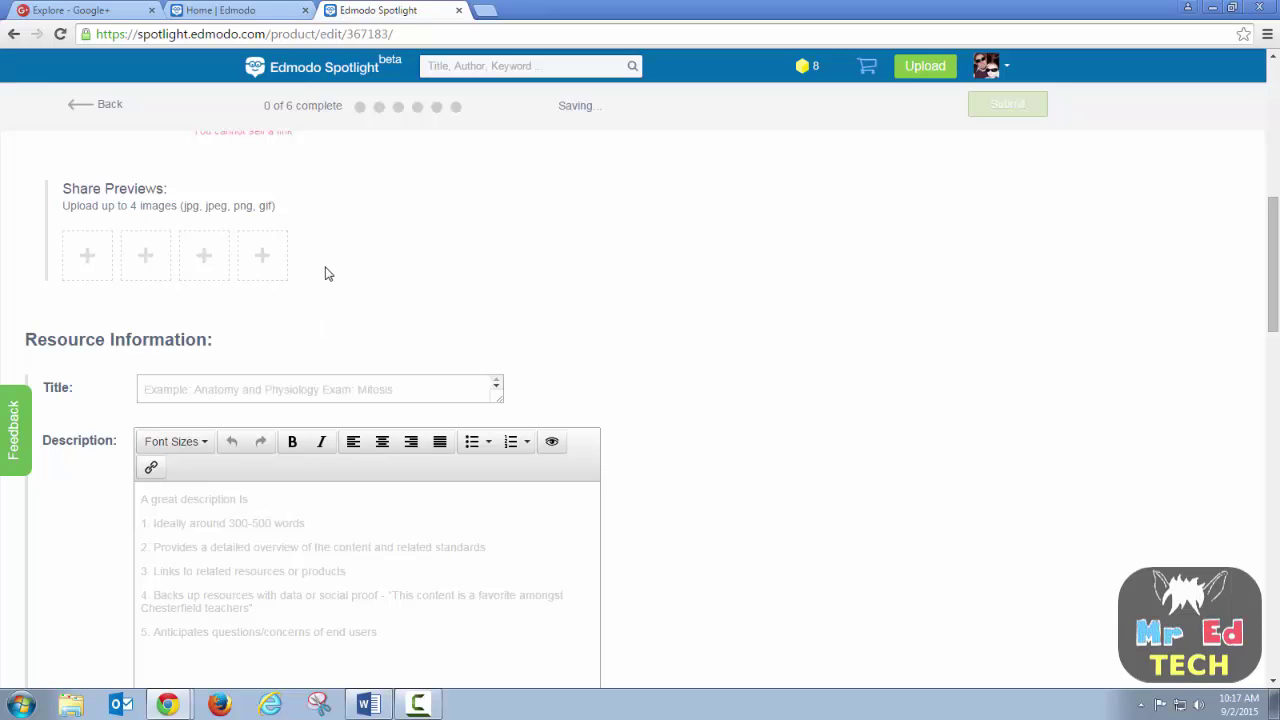
- Visit the resource title and description fields, then move down to the Grade section
scroll(324, 277, down, 2)
click(337, 228)
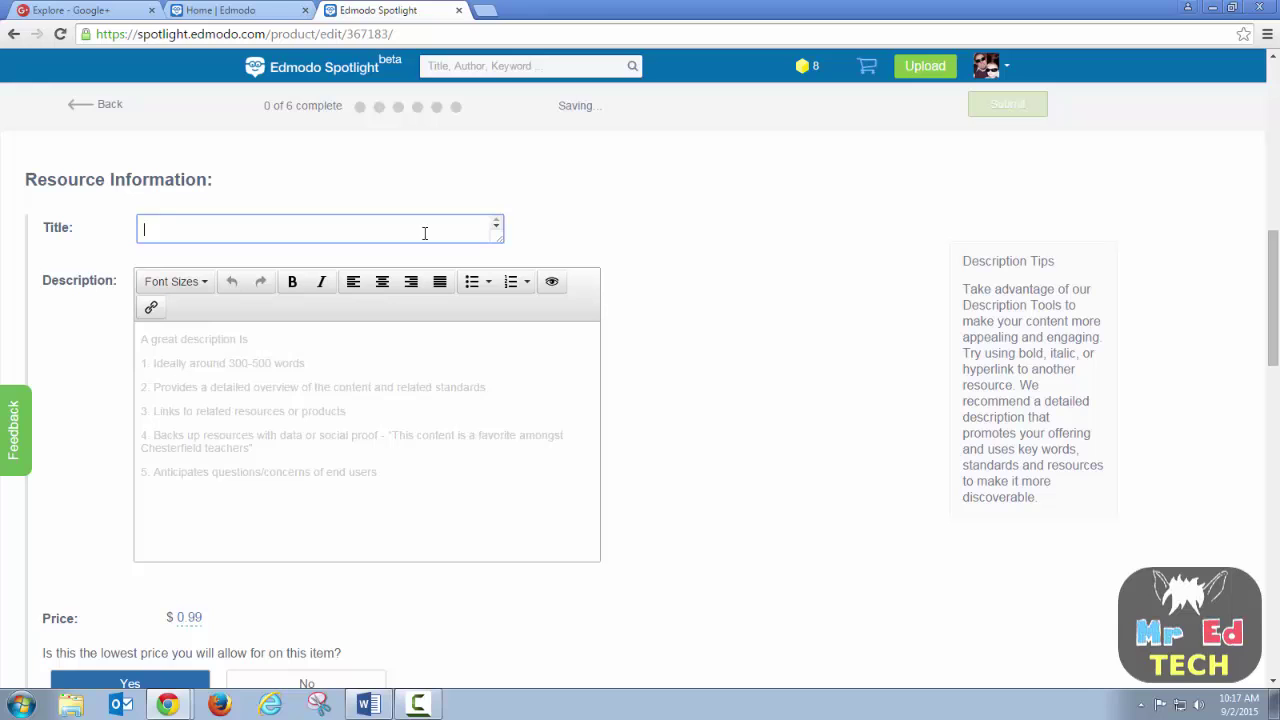
click(424, 453)
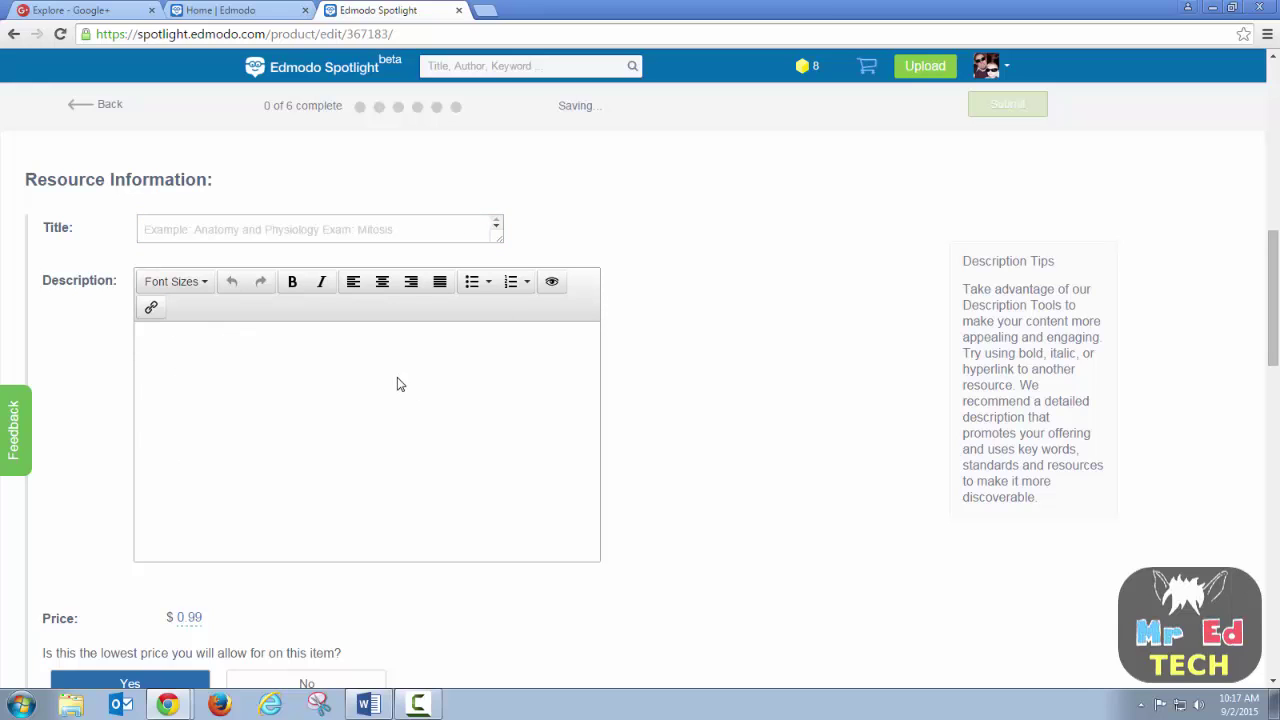
scroll(405, 390, down, 3)
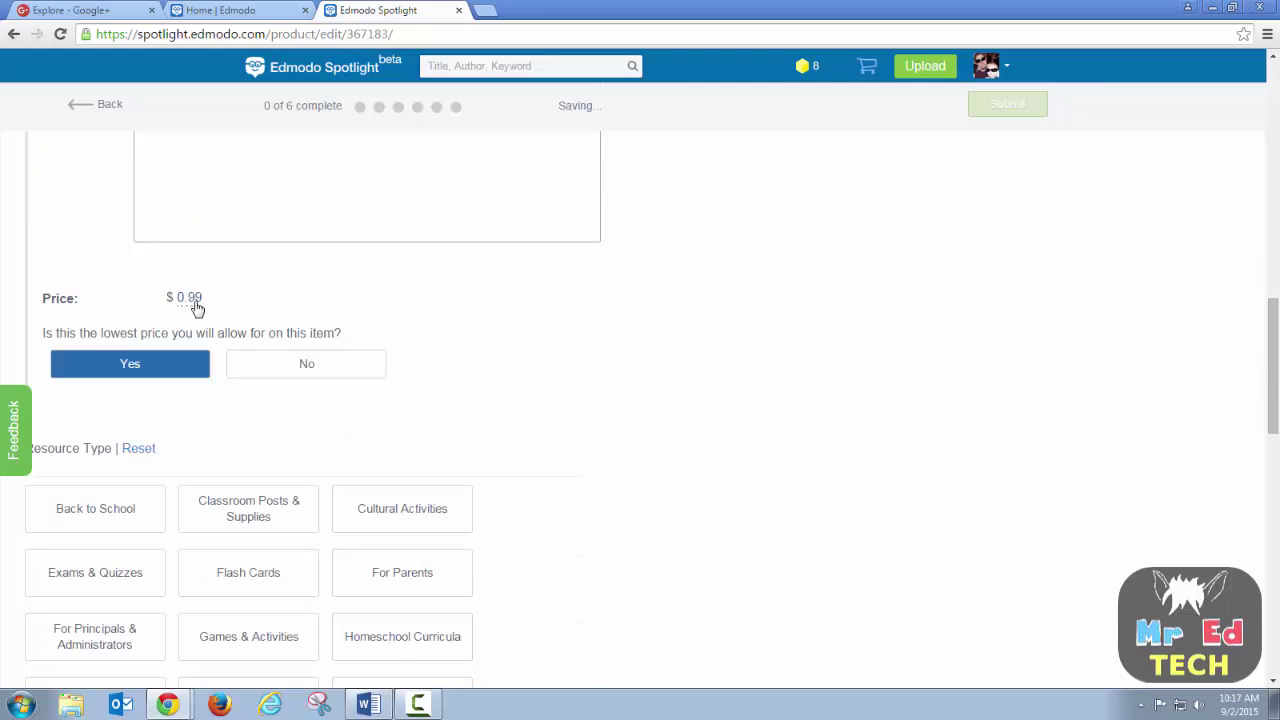
scroll(465, 425, down, 2)
scroll(463, 423, down, 1)
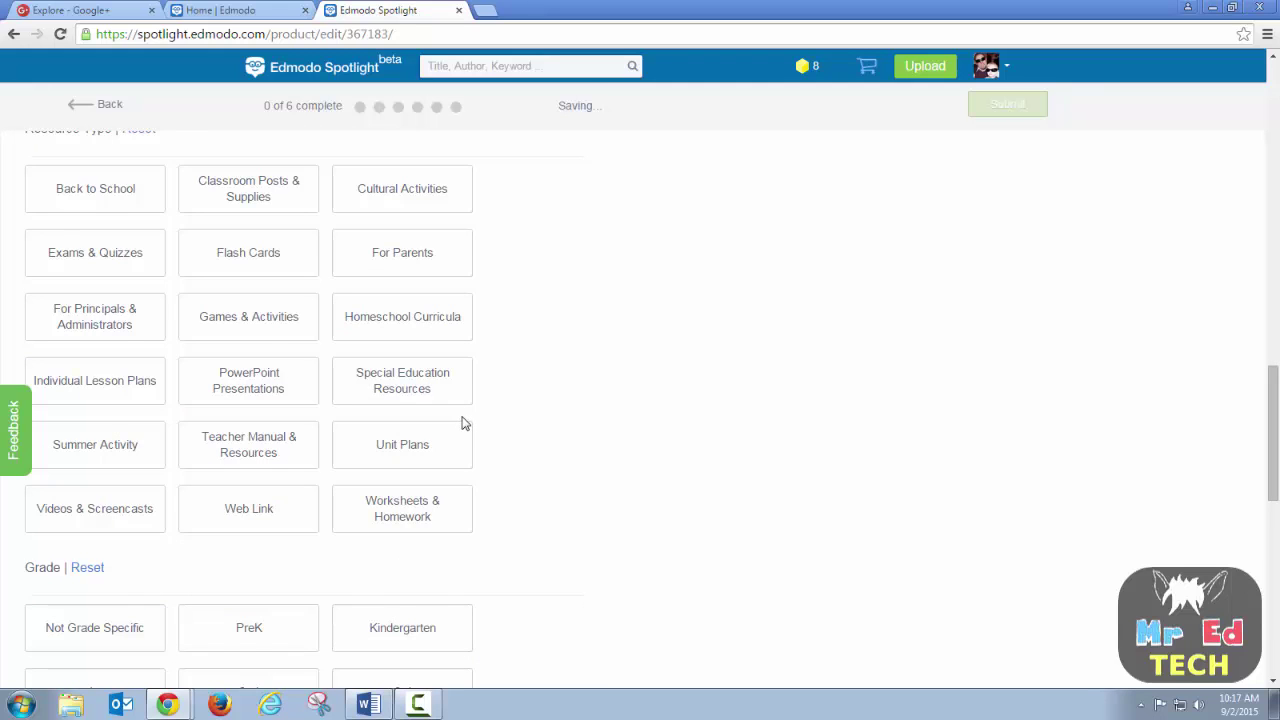
scroll(420, 400, up, 1)
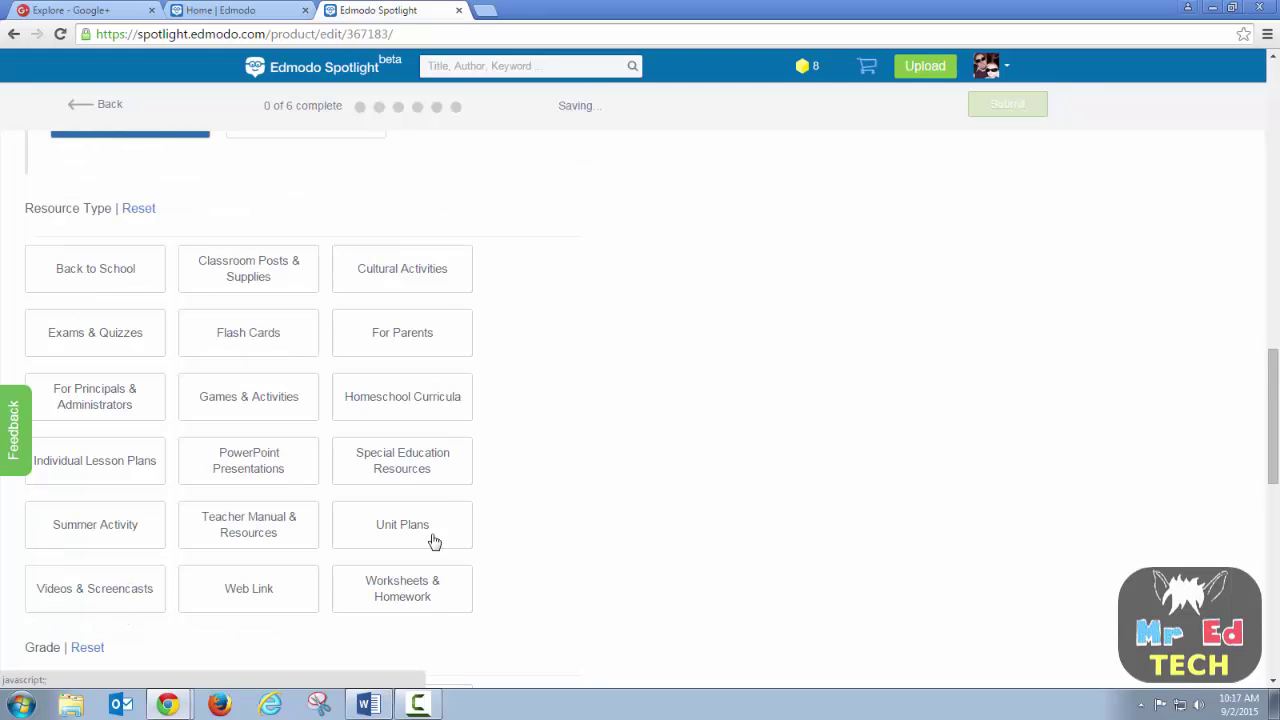
scroll(657, 486, down, 4)
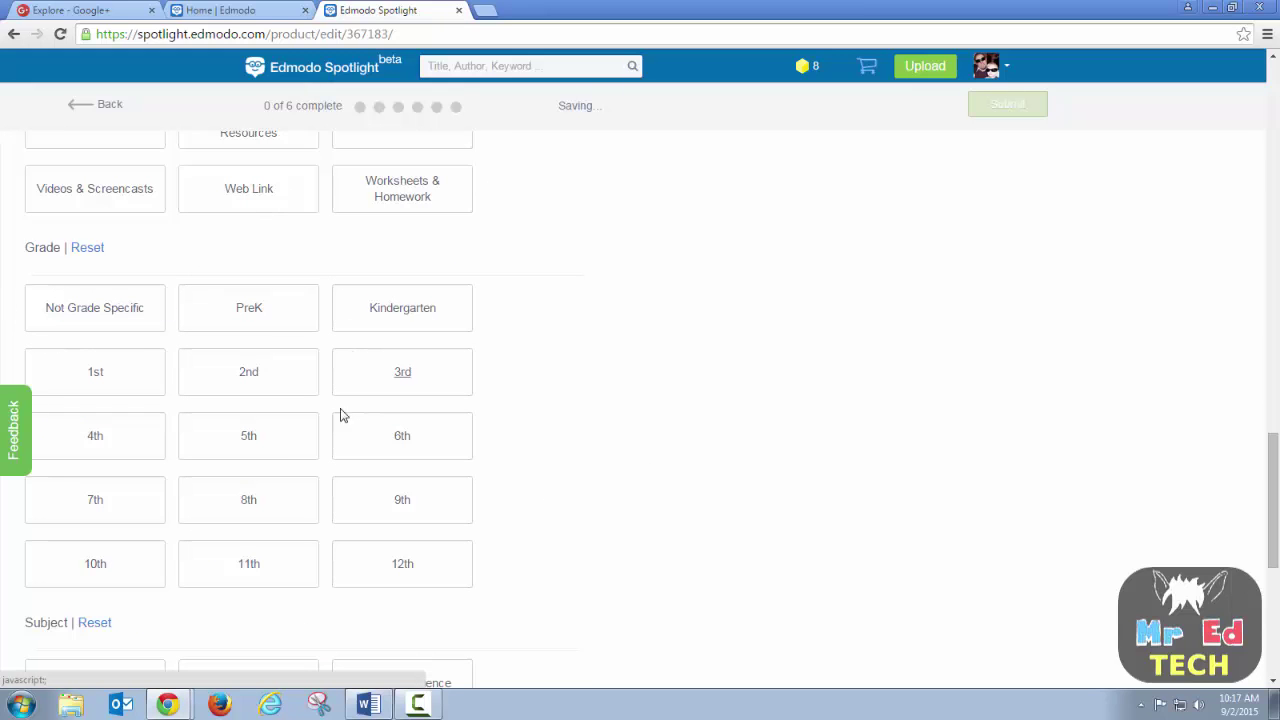
- Tag the draft with grades 5th, 6th and 7th, adding and then removing 8th
click(276, 458)
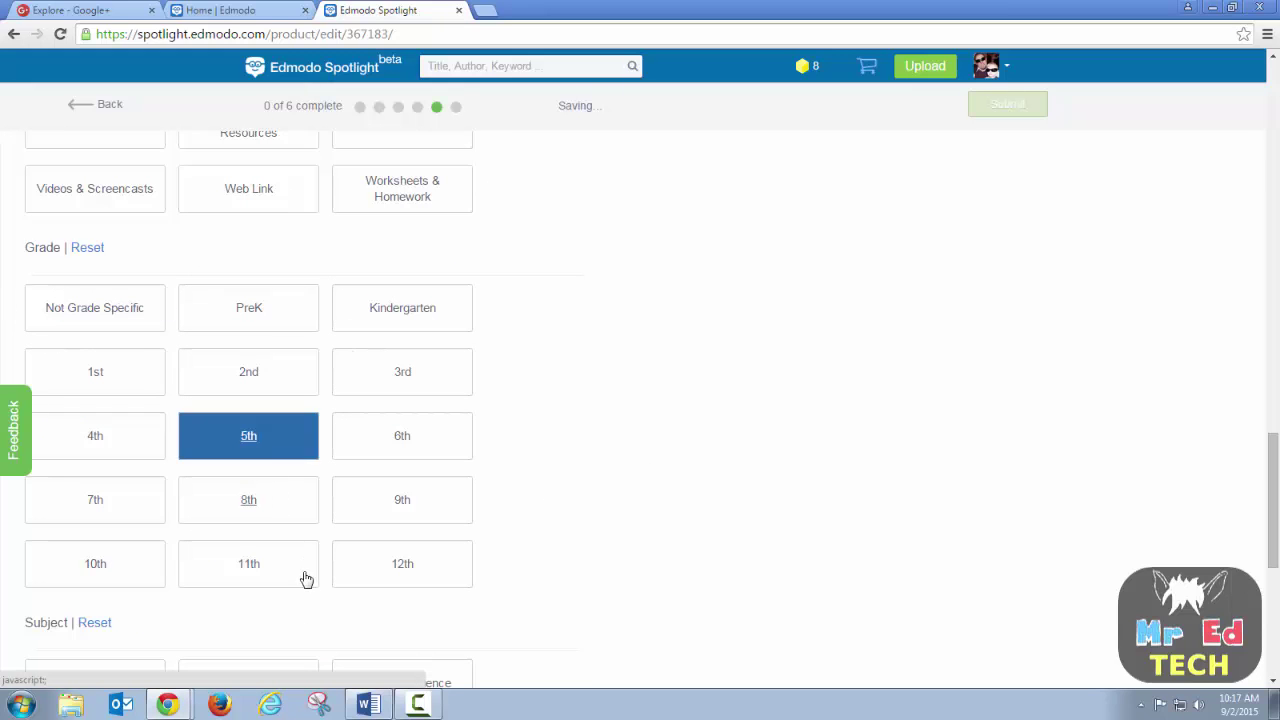
click(366, 446)
click(109, 507)
click(278, 511)
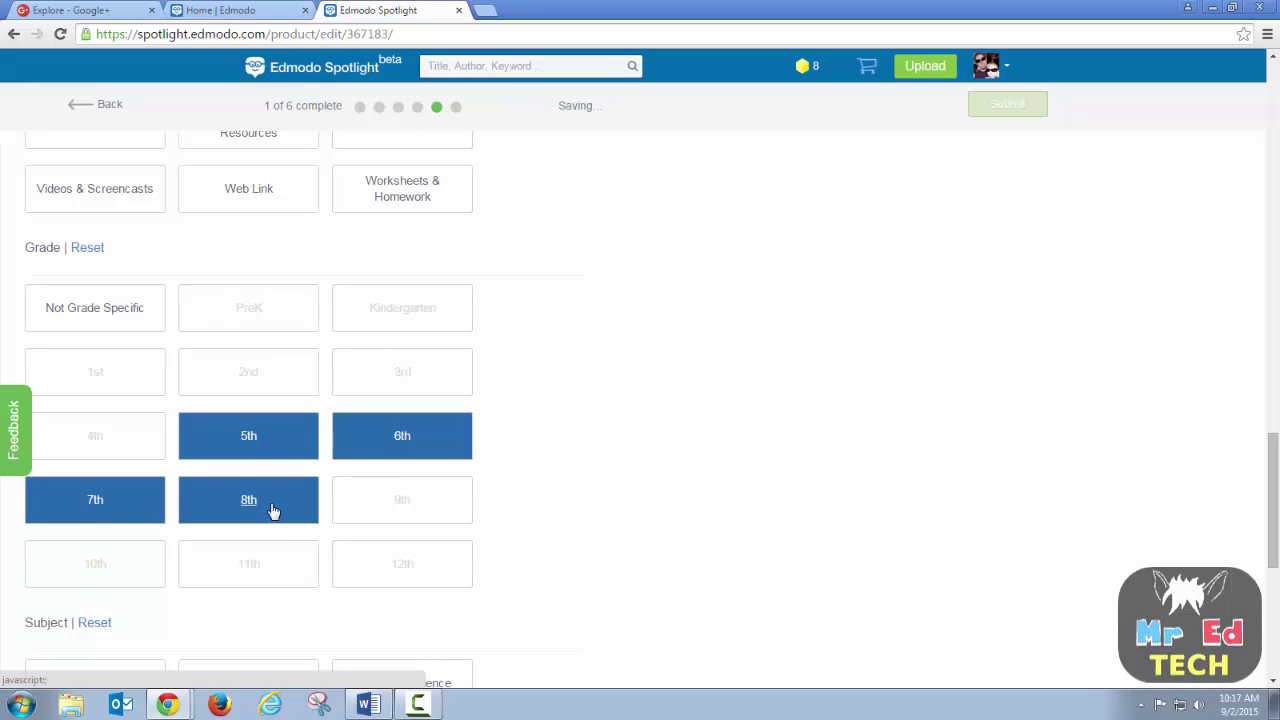
click(211, 497)
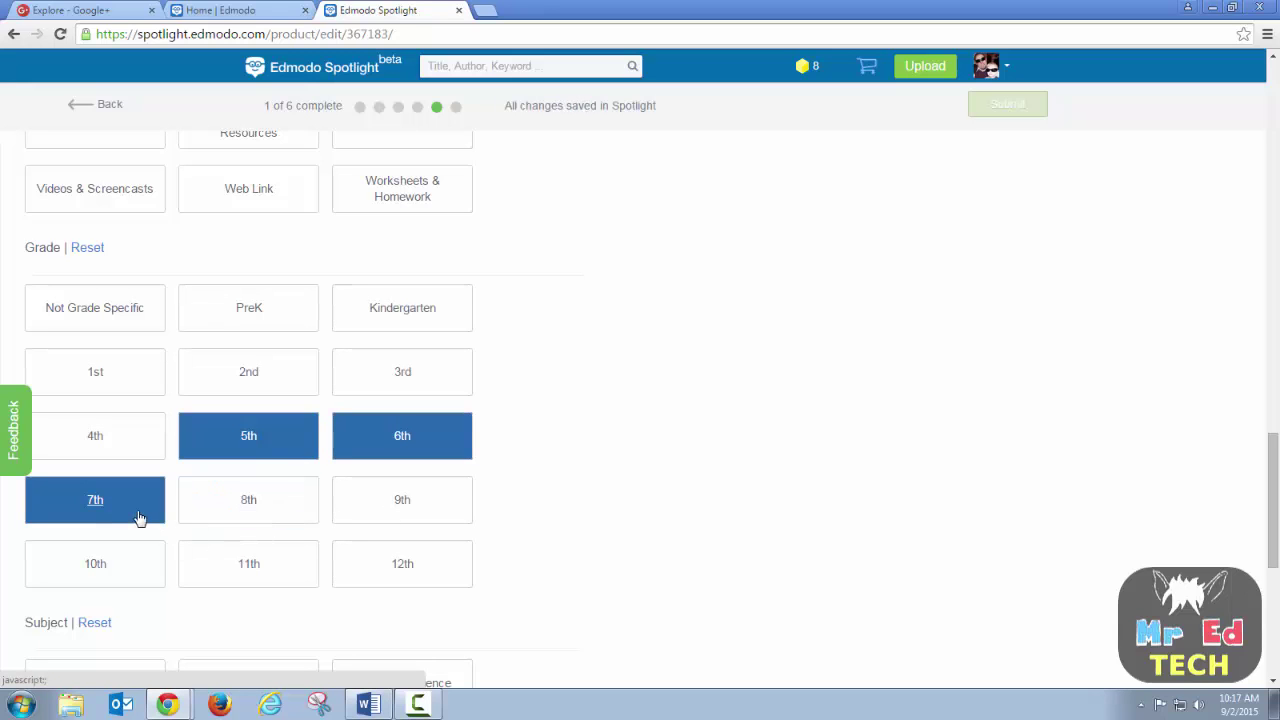
scroll(528, 456, down, 5)
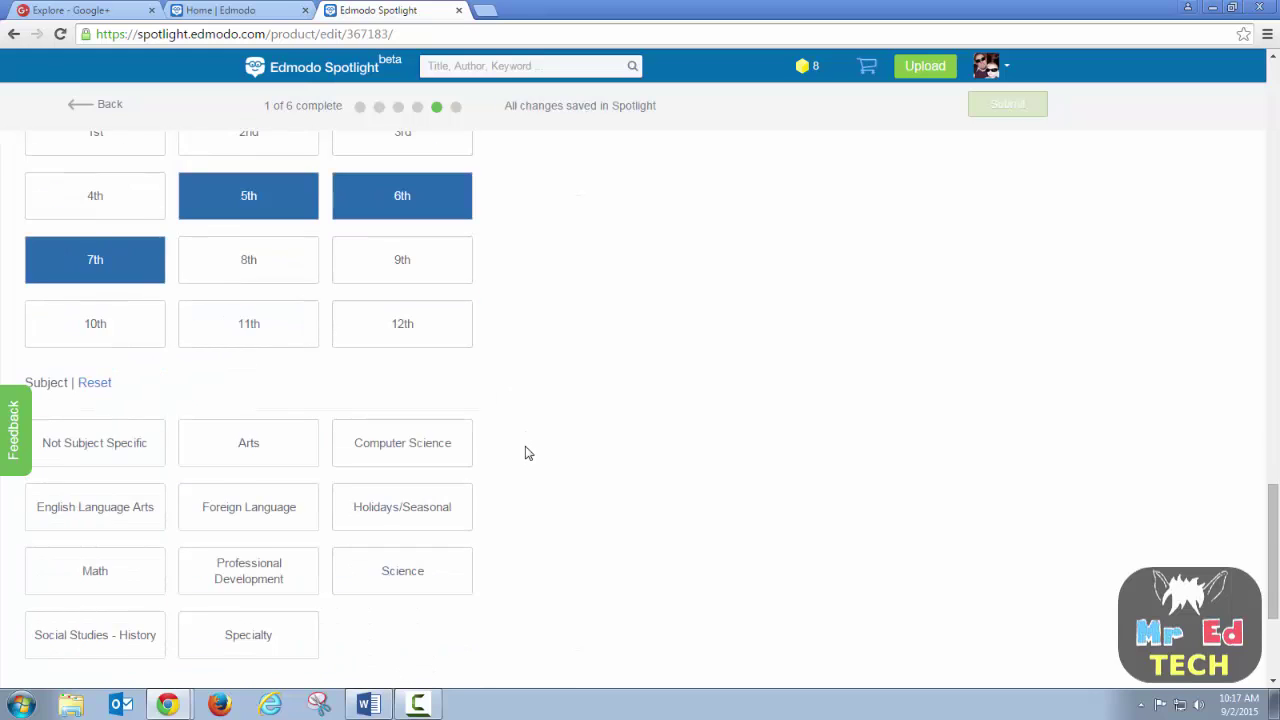
scroll(130, 180, up, 3)
scroll(130, 180, up, 1)
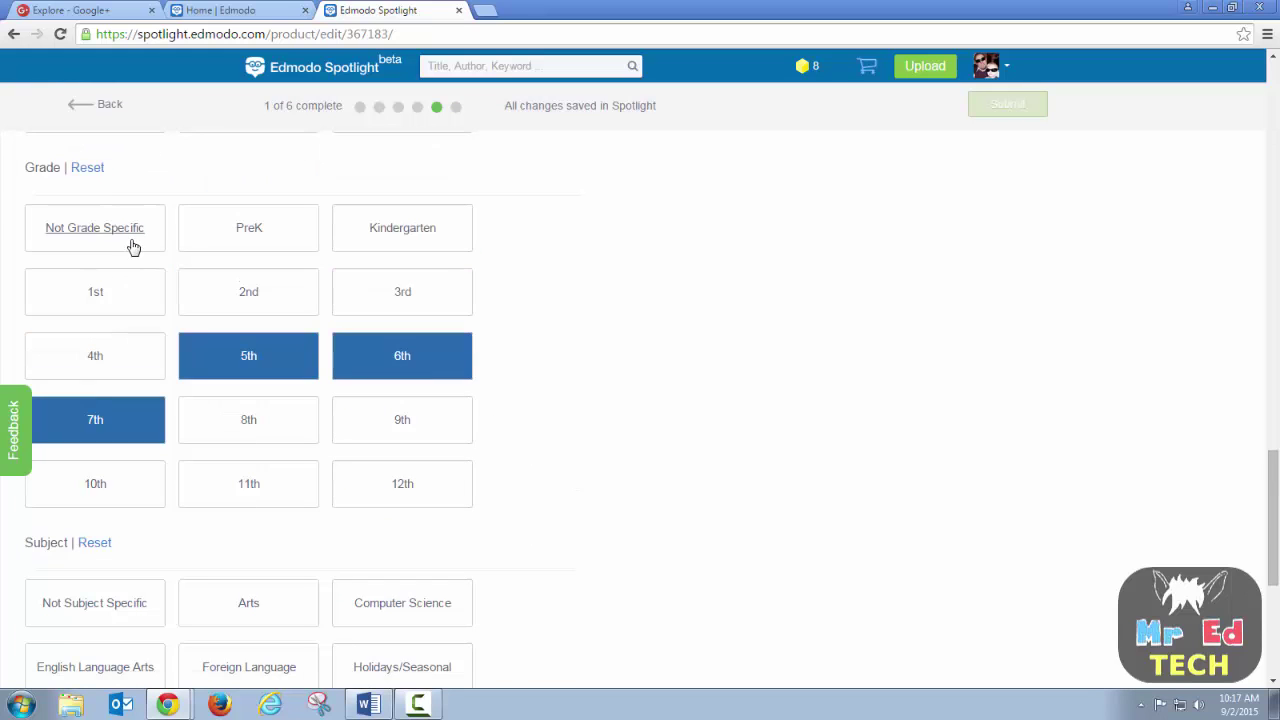
- Mark the resource not grade specific and briefly tag Arts and Science, then remove both
click(131, 246)
scroll(537, 437, down, 2)
scroll(536, 440, down, 2)
scroll(534, 446, up, 2)
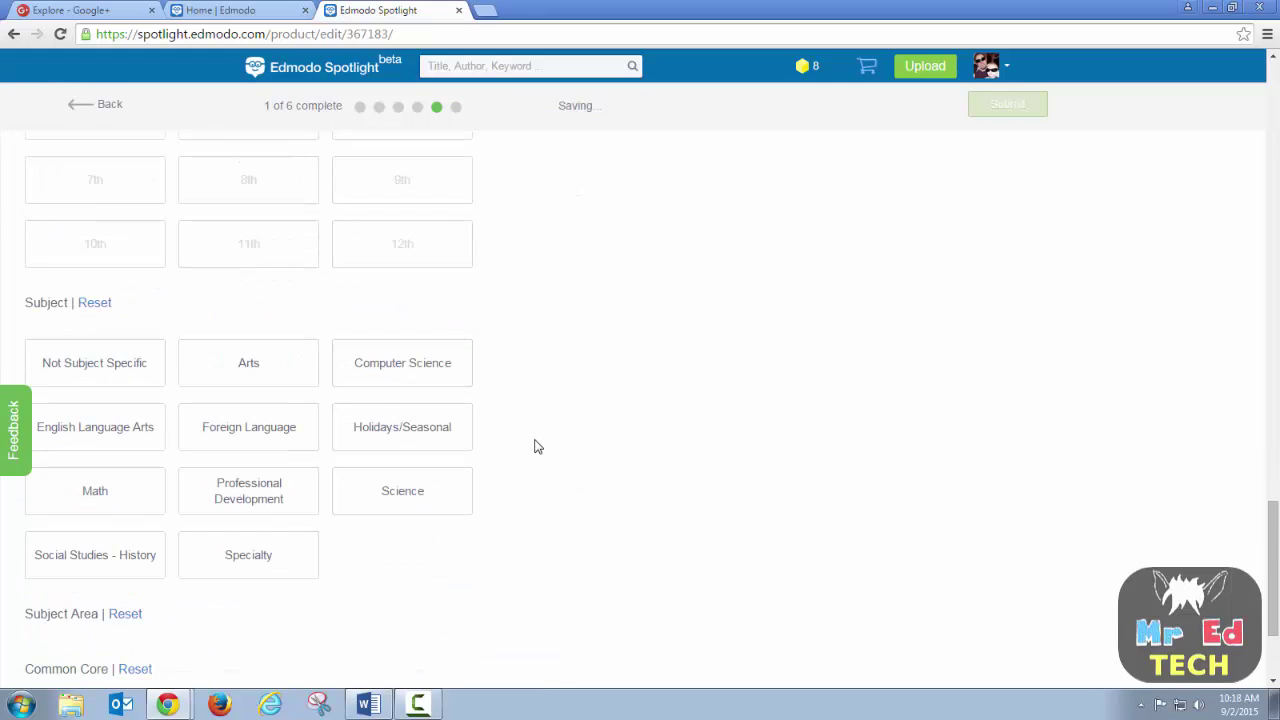
click(250, 362)
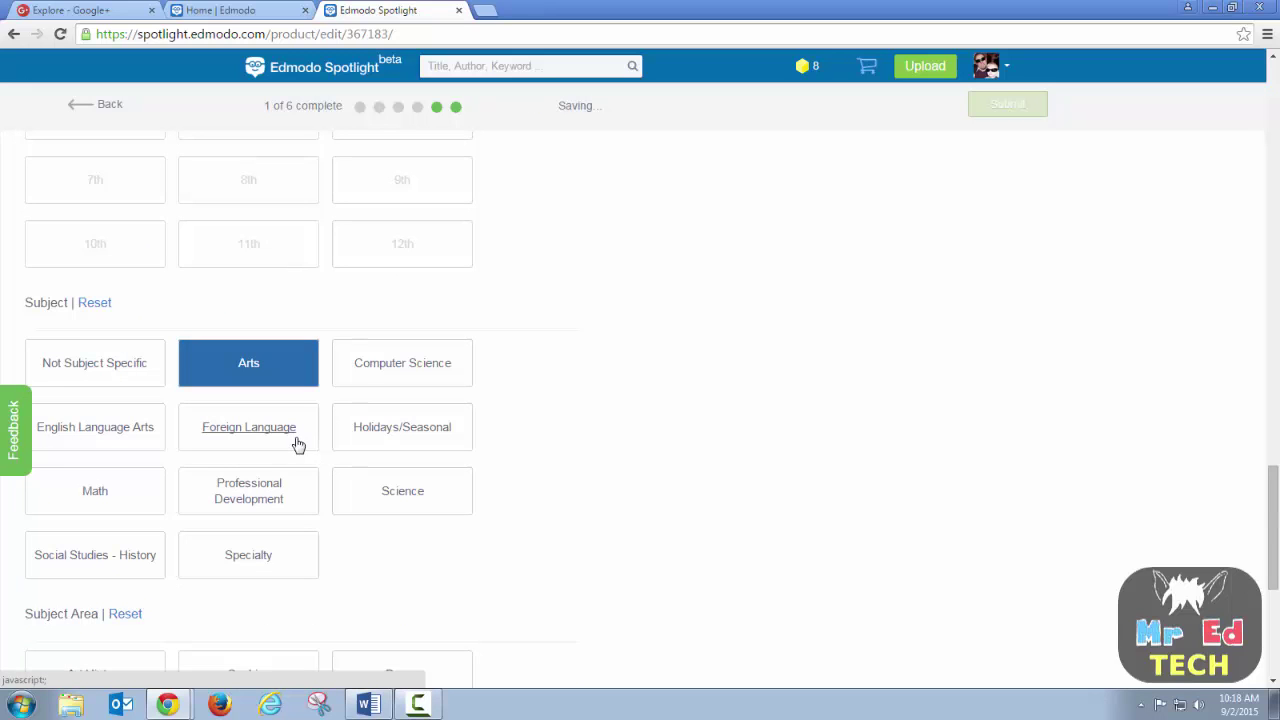
scroll(487, 507, down, 1)
scroll(480, 500, down, 1)
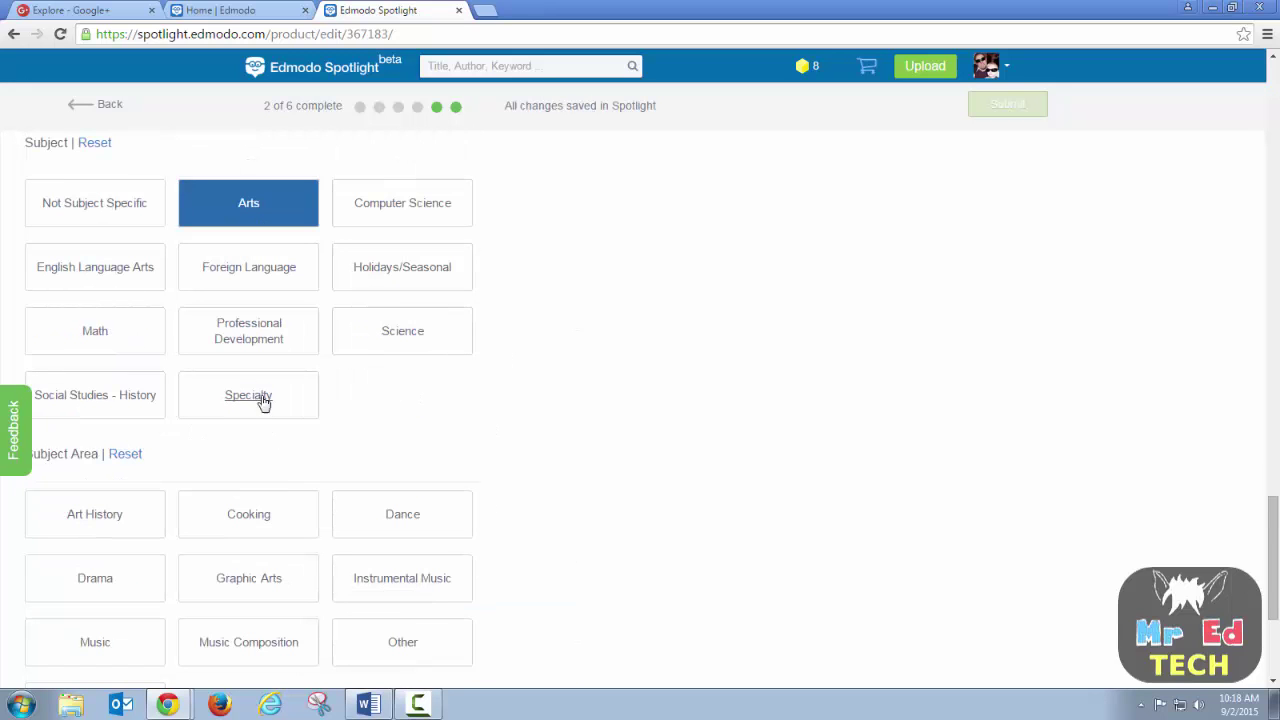
scroll(190, 390, down, 3)
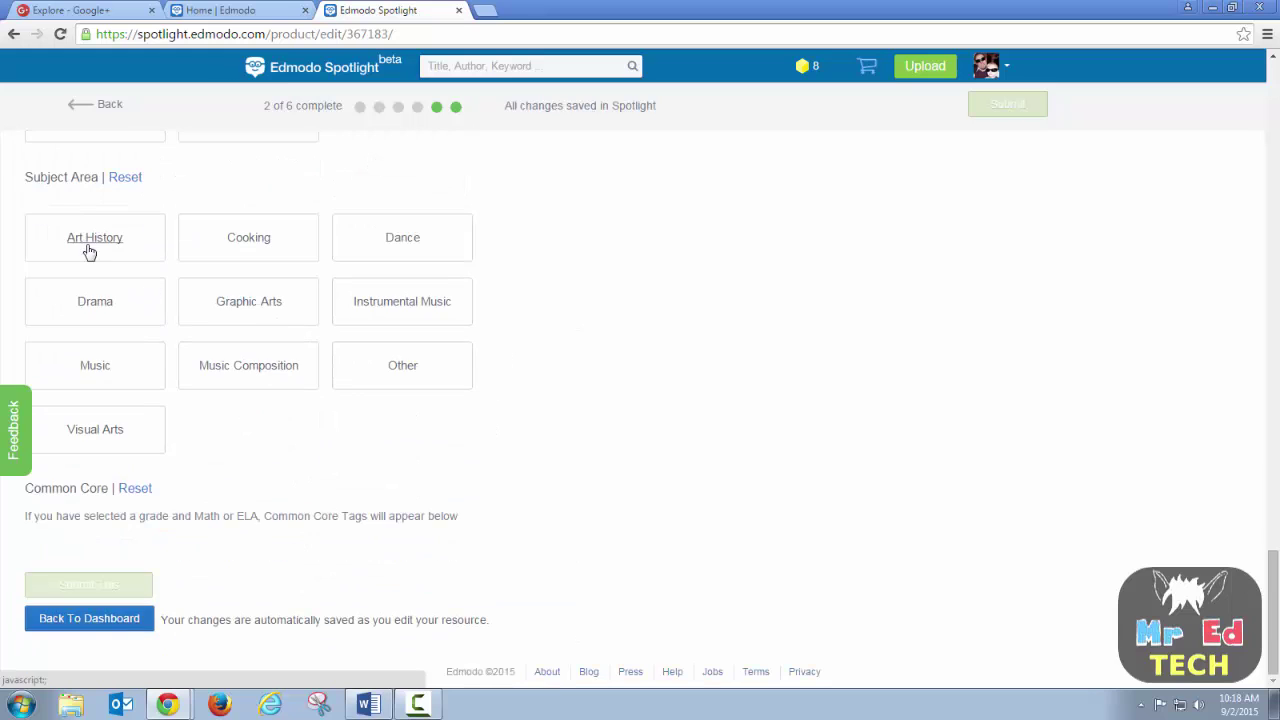
scroll(336, 332, up, 3)
scroll(330, 360, up, 2)
scroll(317, 411, down, 1)
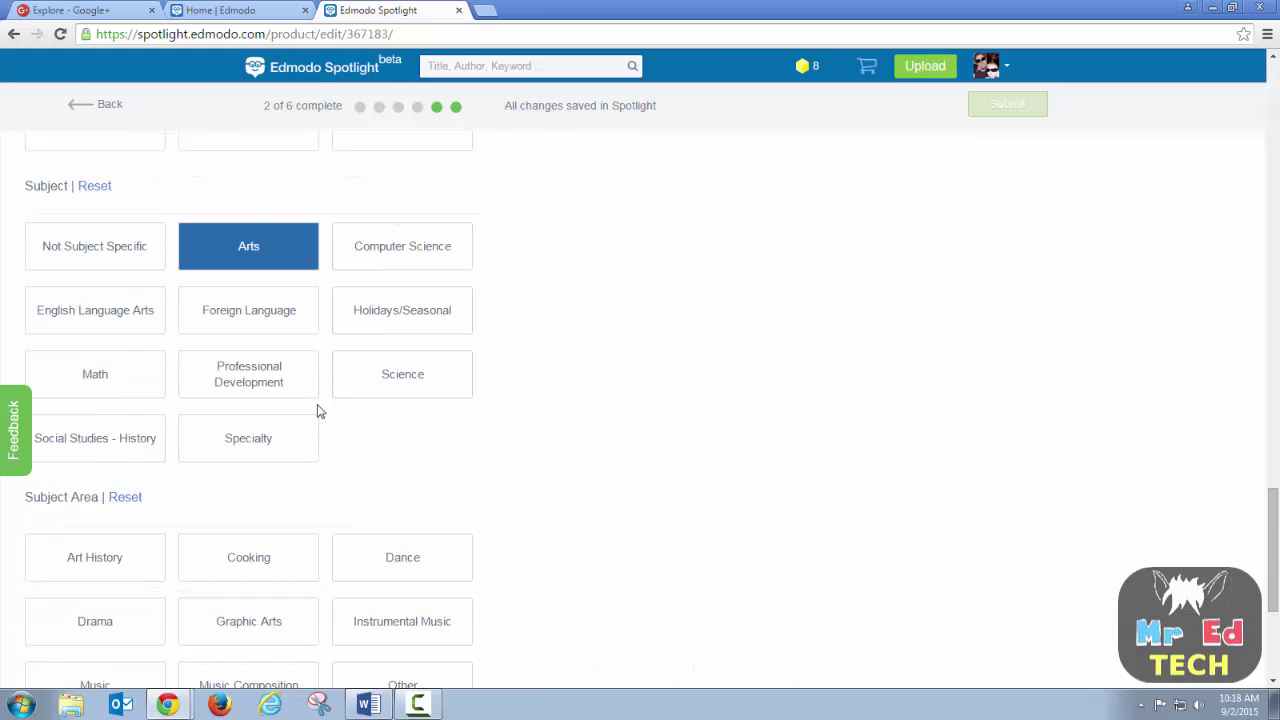
scroll(404, 500, down, 1)
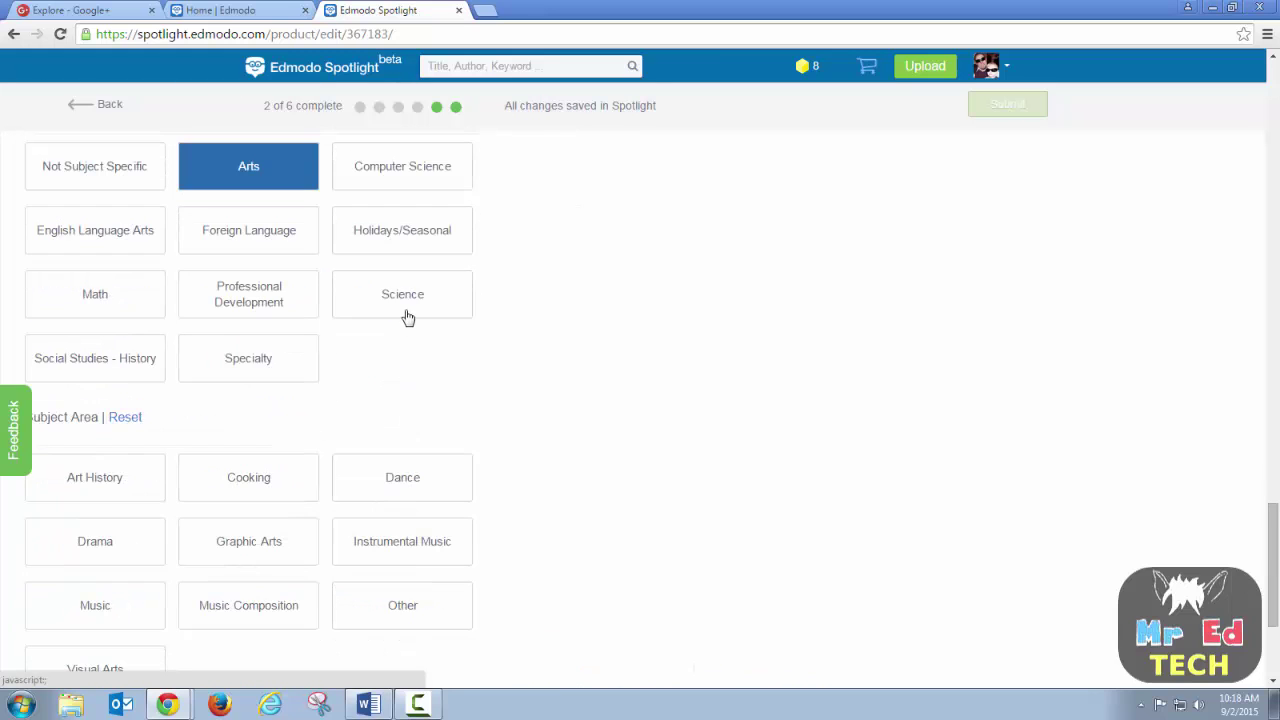
click(408, 312)
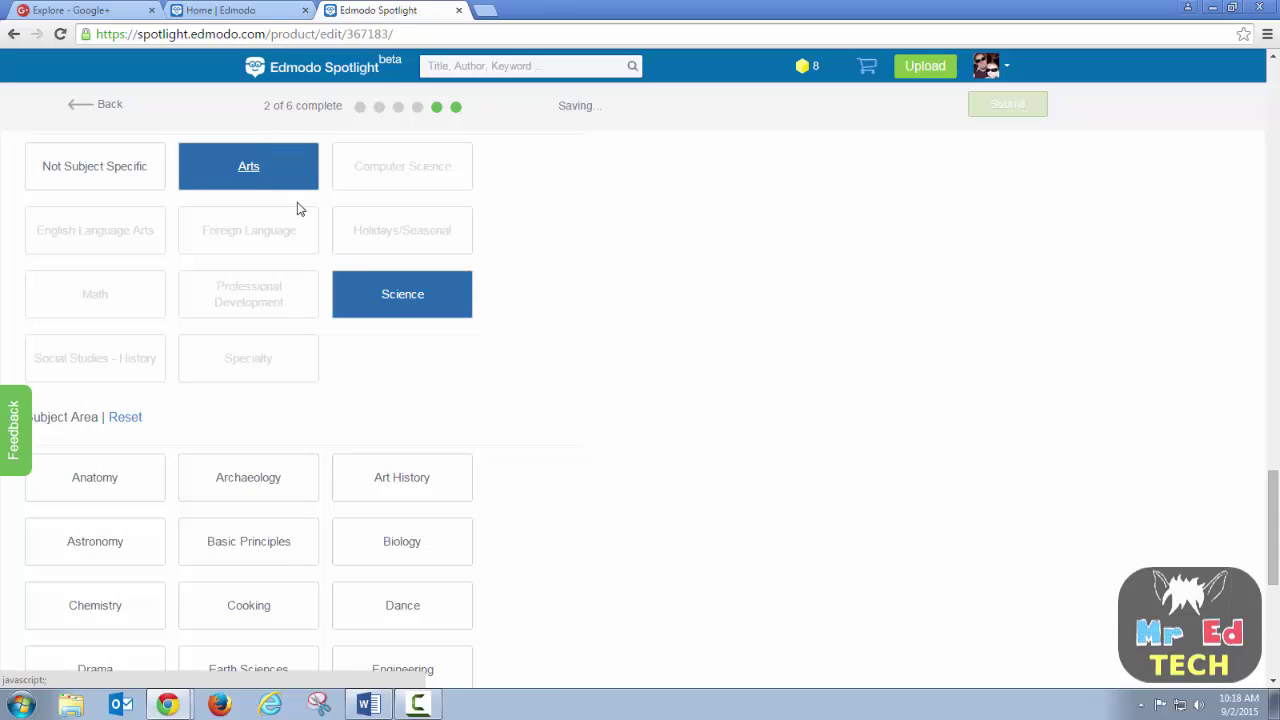
click(366, 280)
click(276, 186)
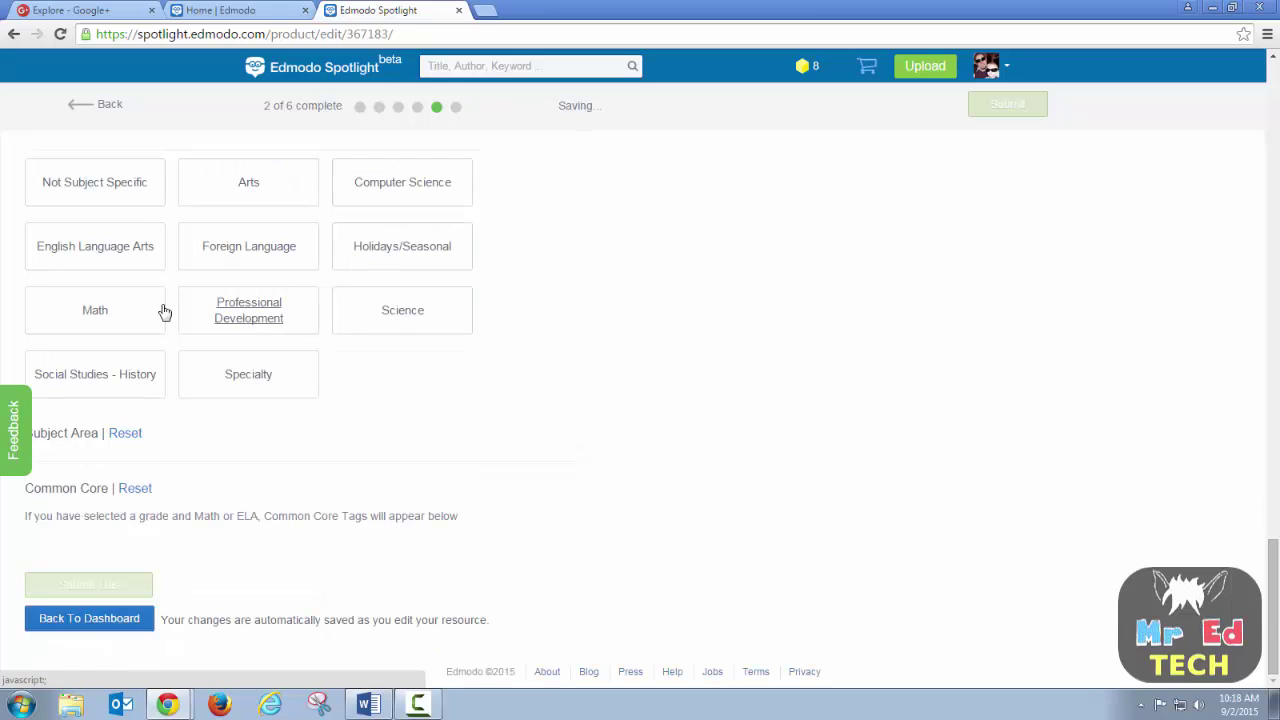
- Choose English Language Arts and Social Studies - History as the subjects
click(120, 246)
click(149, 378)
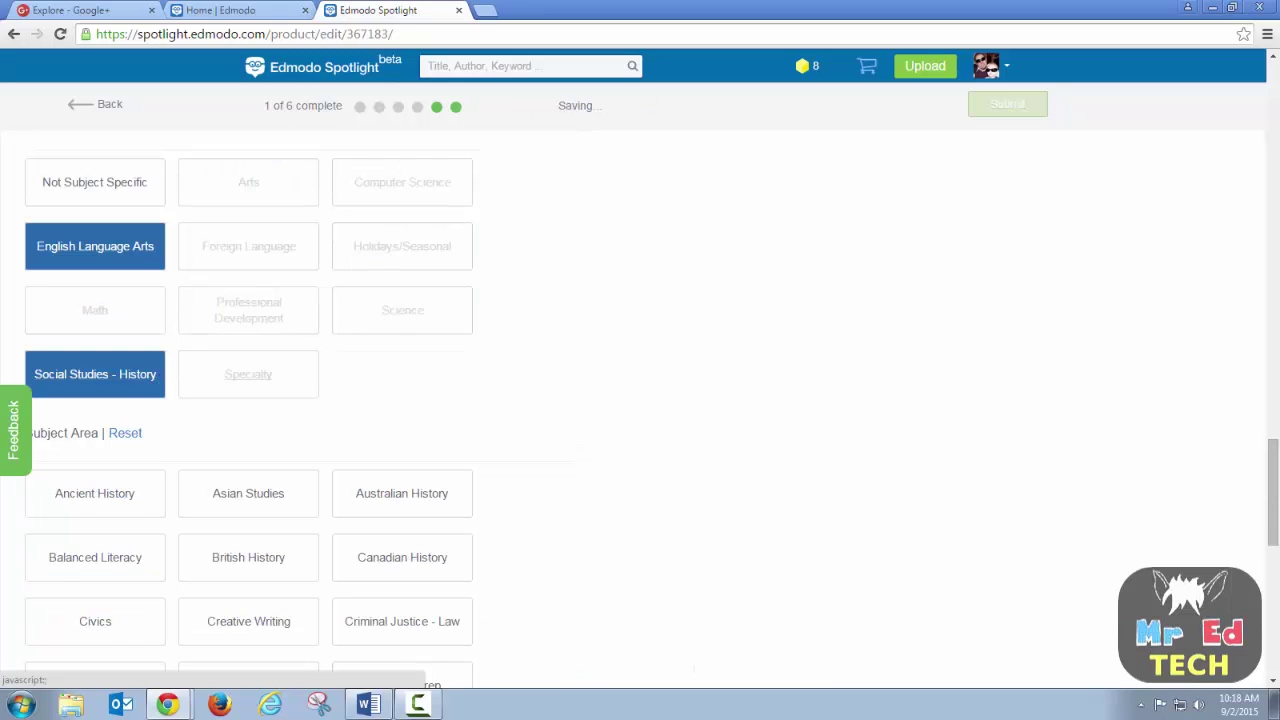
scroll(380, 429, down, 3)
scroll(470, 400, down, 3)
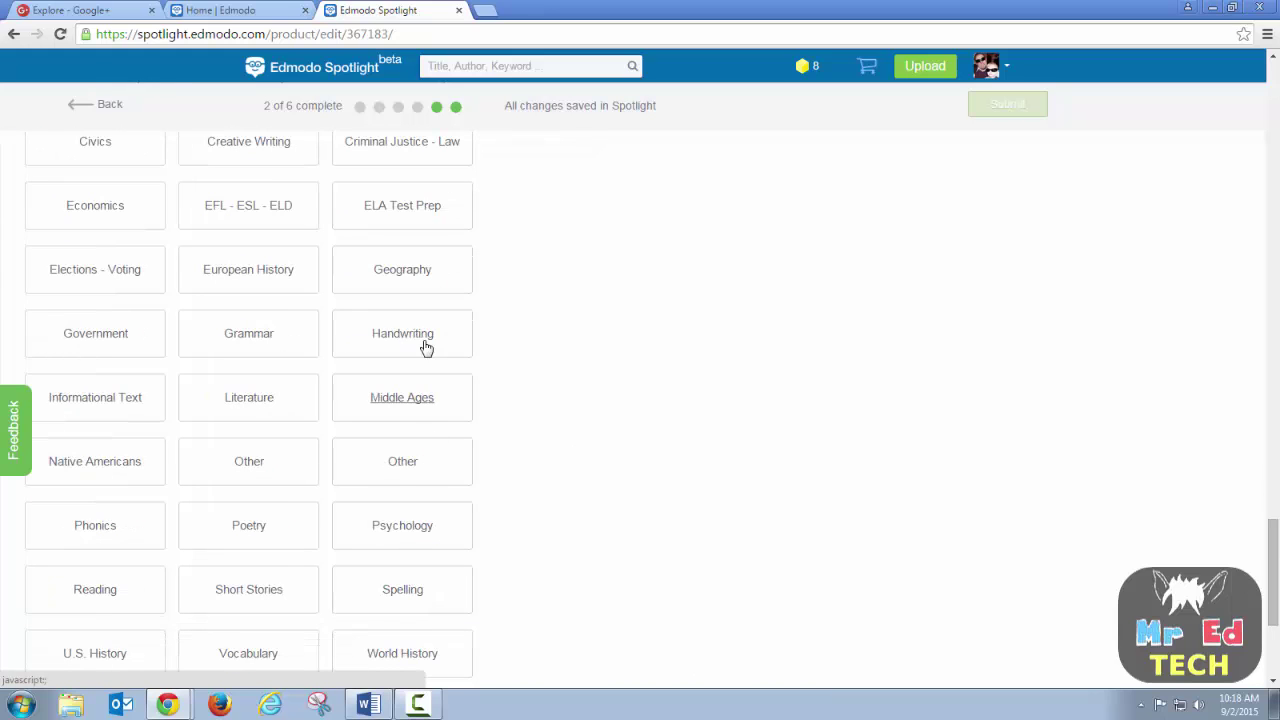
scroll(350, 340, down, 3)
- Add subject areas Poetry, Short Stories, Spelling, Psychology, two Others, Native Americans, Phonics, Reading, U.S. History, Vocabulary, Writing-Essays
click(245, 284)
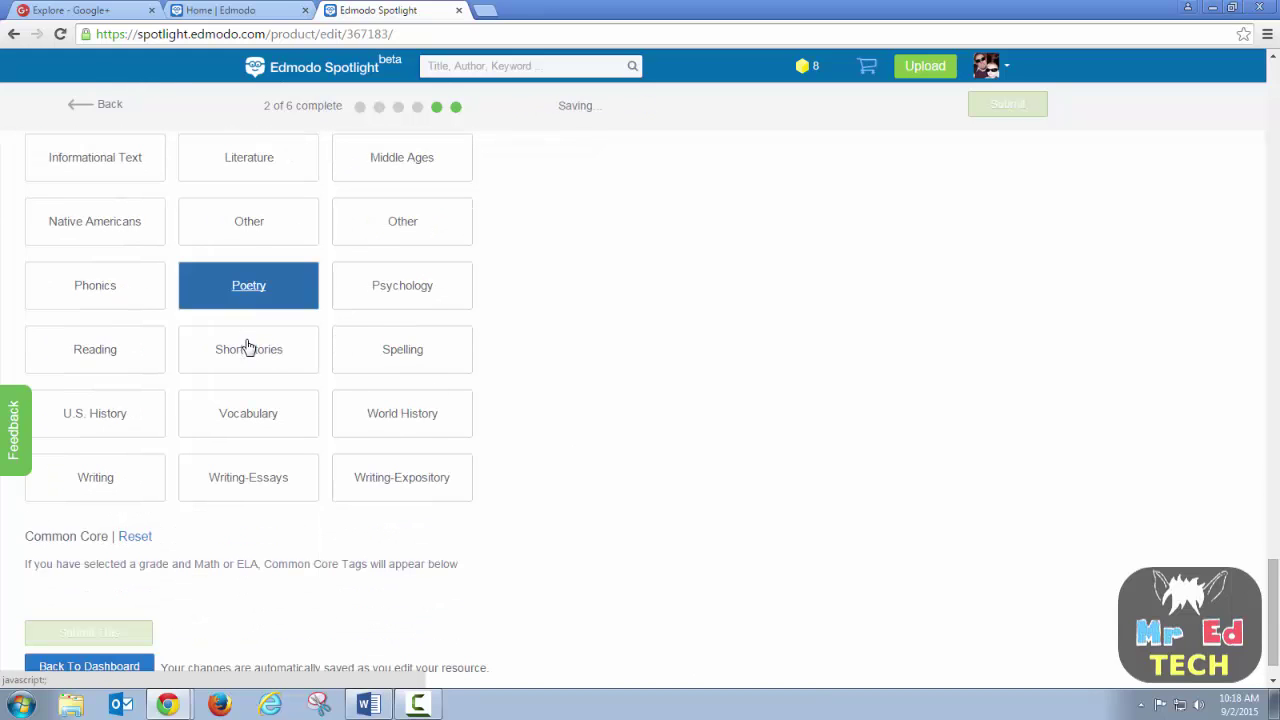
click(251, 349)
click(368, 362)
click(376, 306)
click(390, 245)
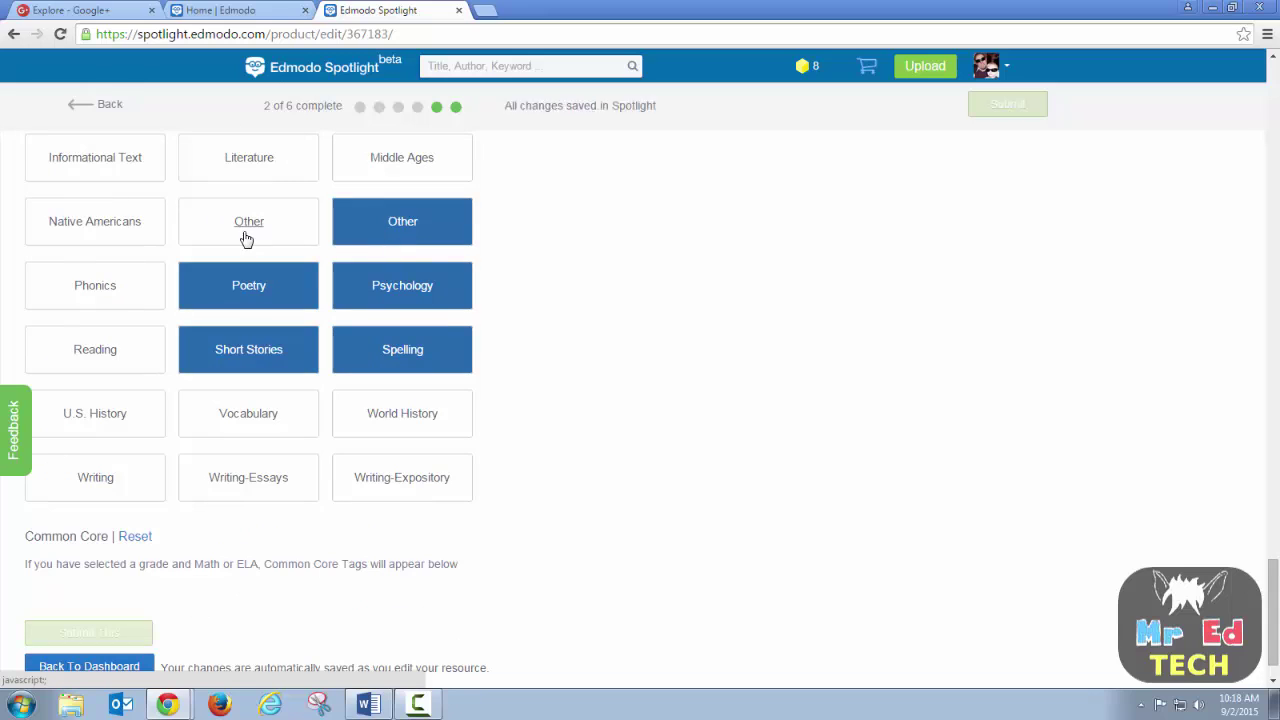
click(246, 238)
click(112, 232)
click(105, 300)
click(112, 355)
click(120, 420)
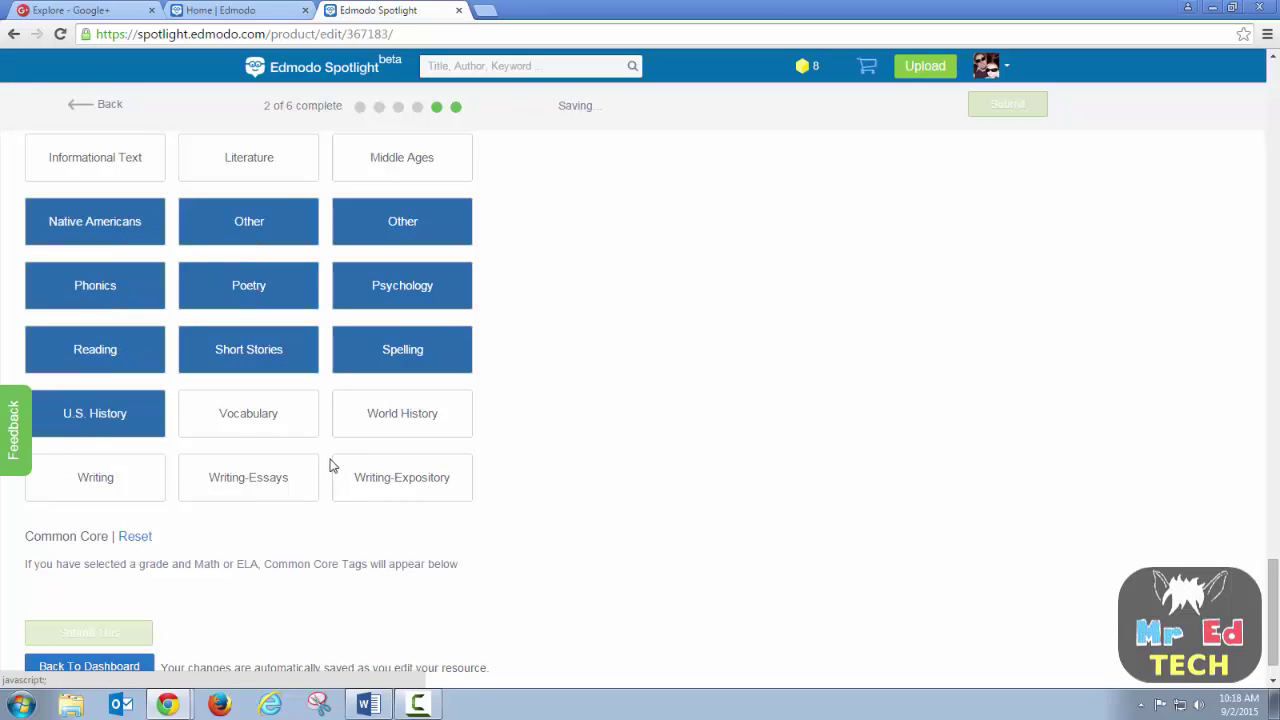
click(250, 425)
click(255, 480)
scroll(491, 480, up, 3)
scroll(490, 505, down, 1)
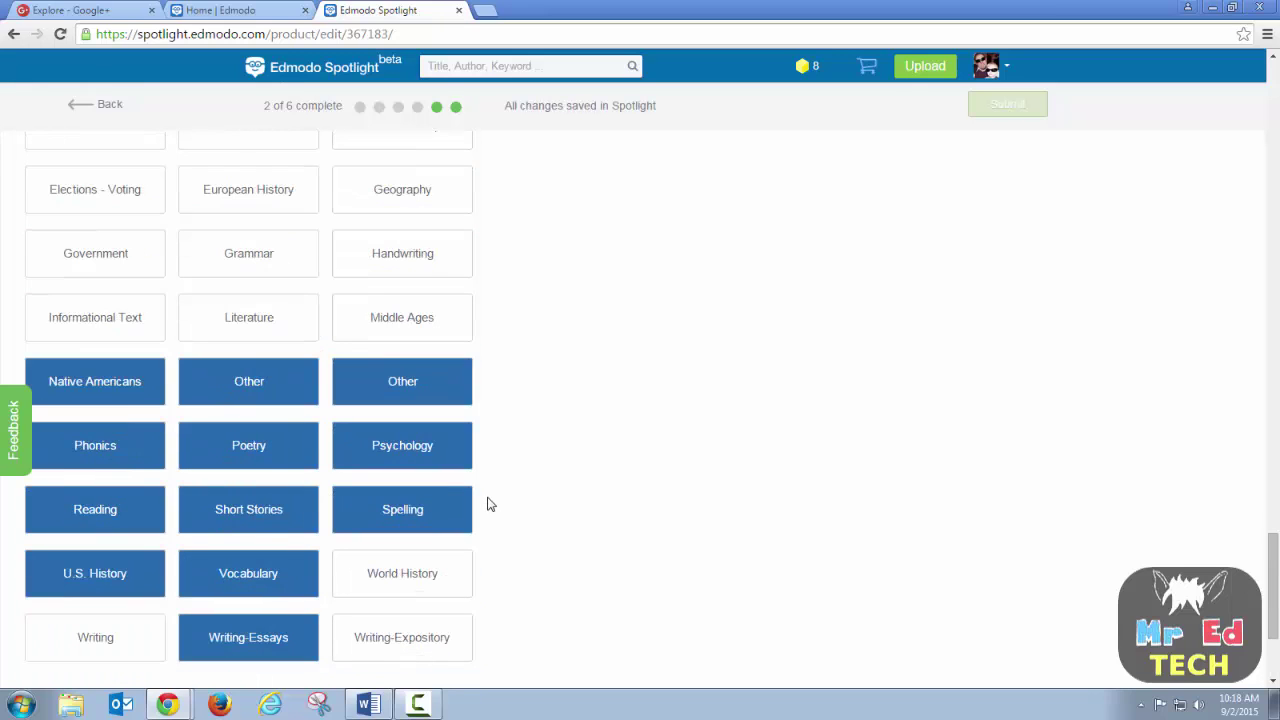
scroll(488, 501, down, 3)
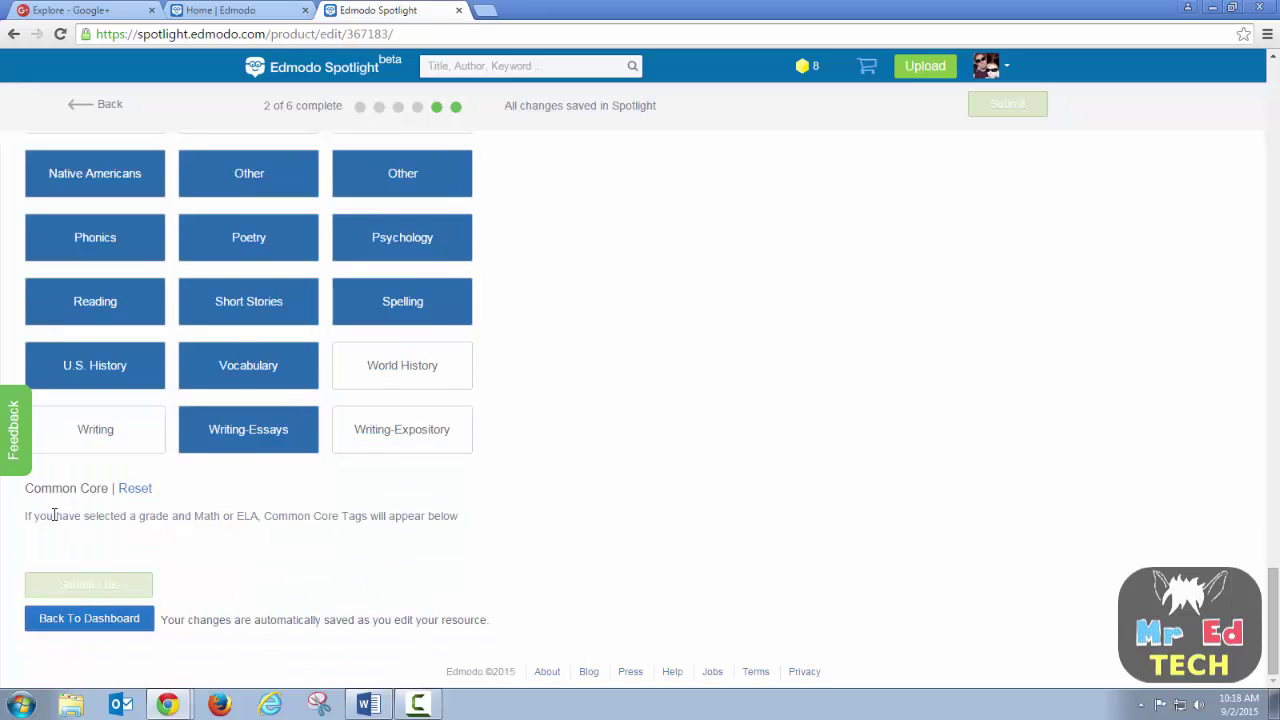
click(117, 588)
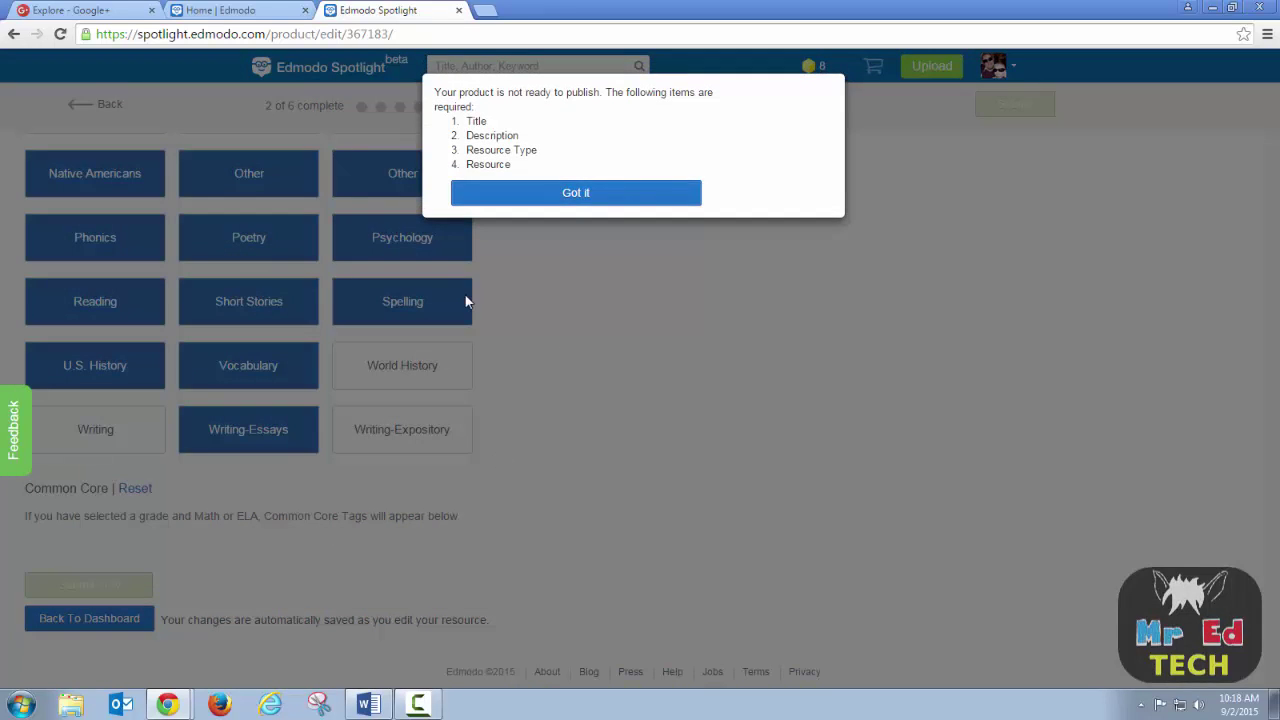
click(644, 199)
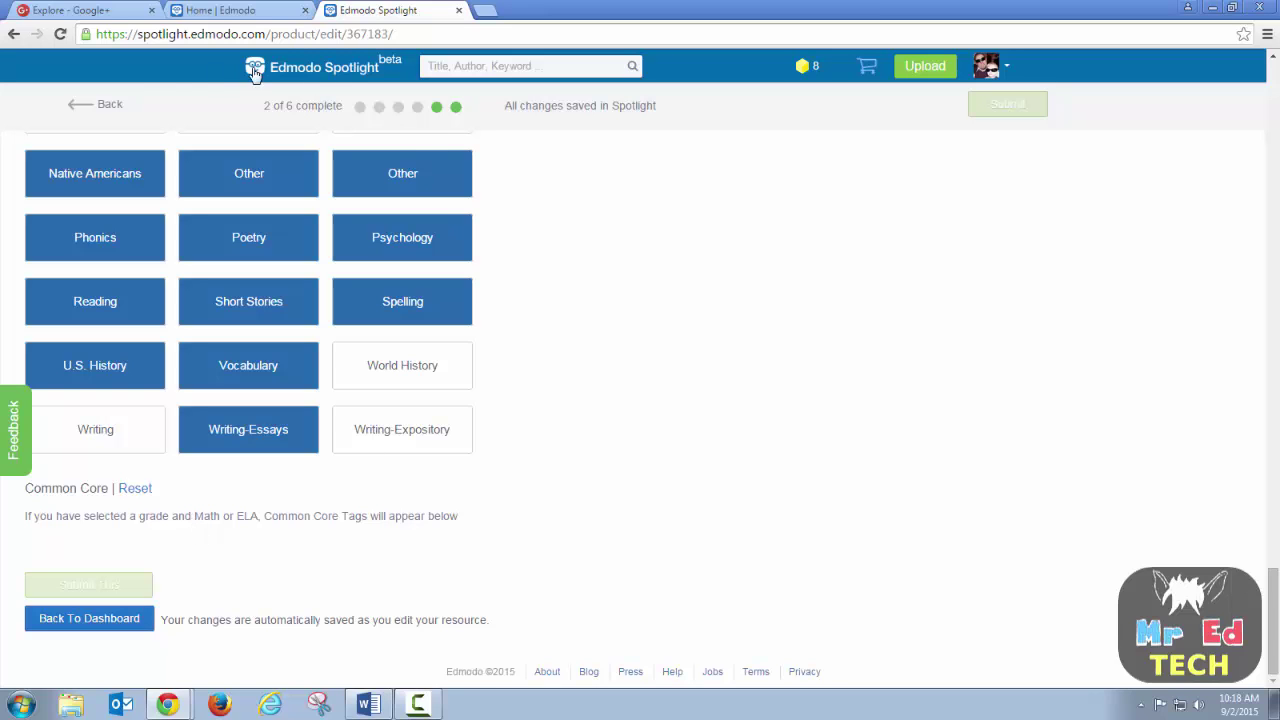
- Return from the editor to My Resources and put the cursor in the Search resources box
click(75, 108)
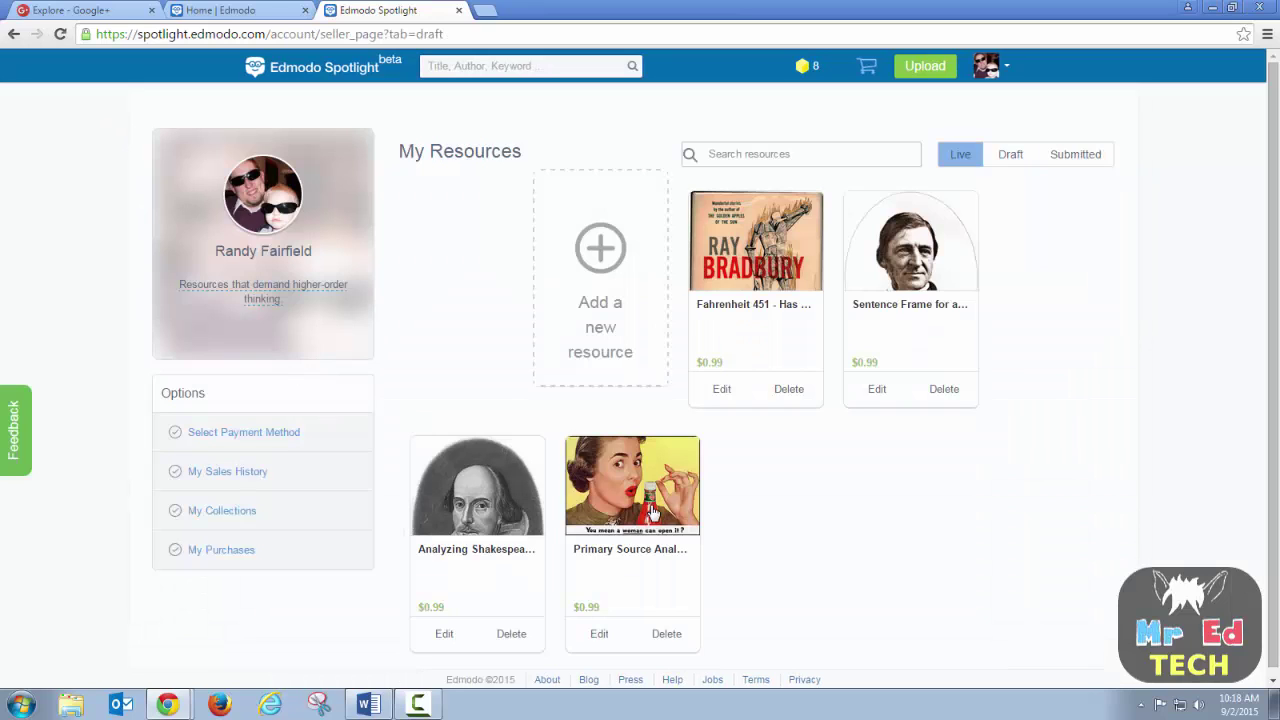
click(759, 152)
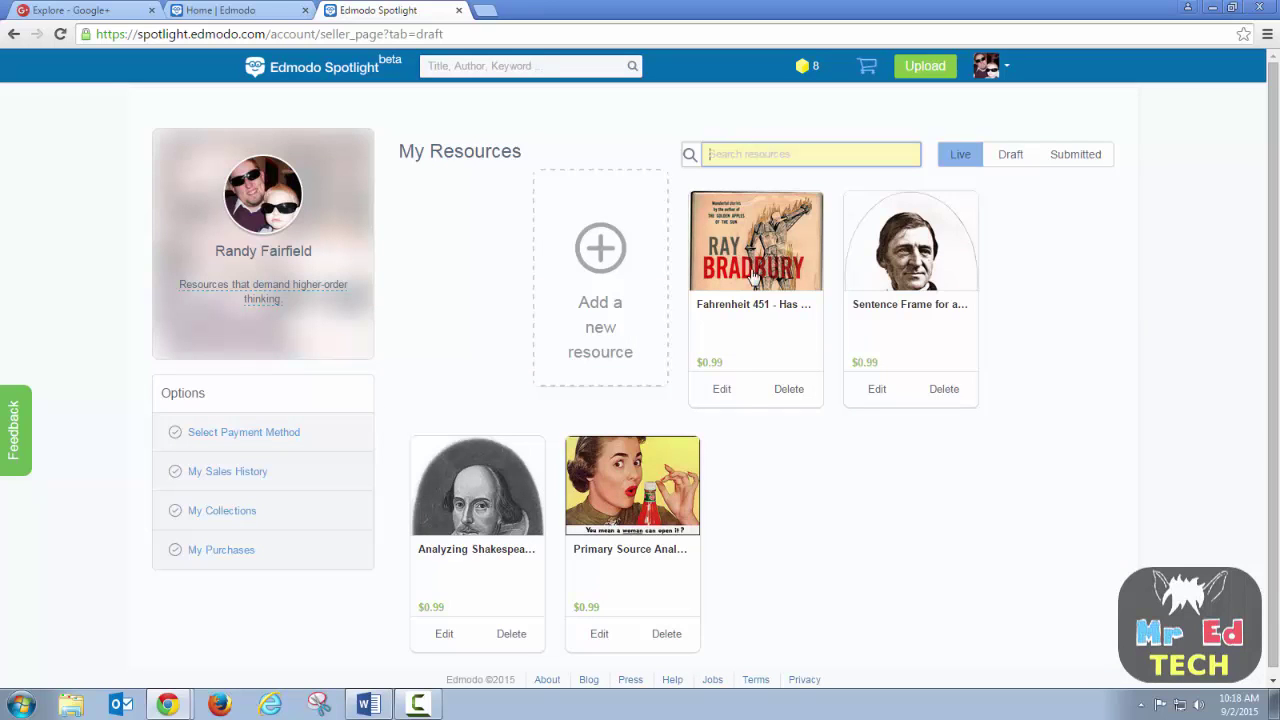